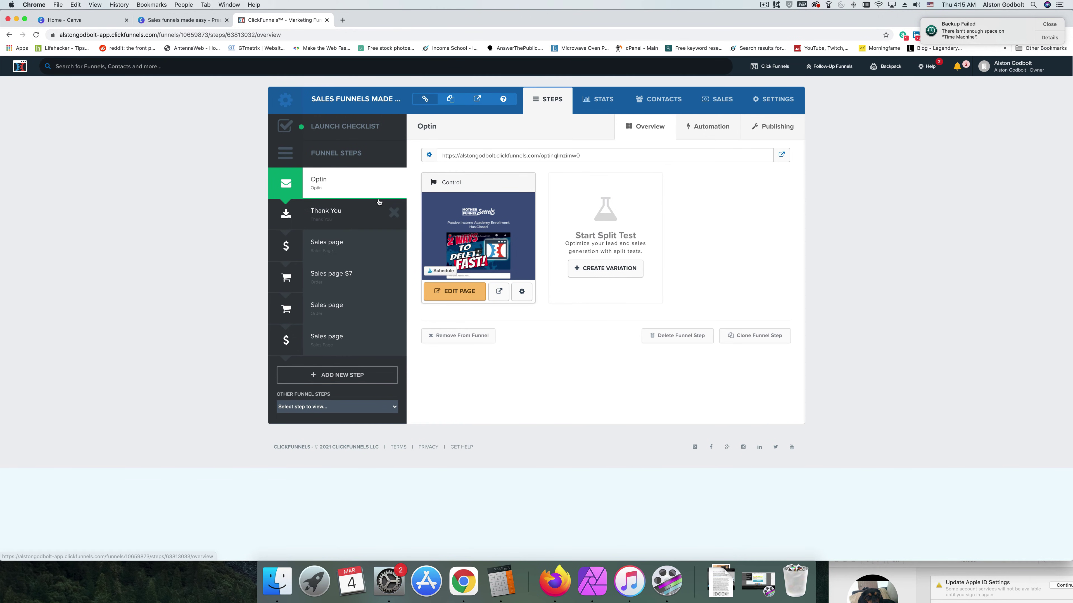
Open the Optin page in the ClickFunnels page editor
{"action": "left_click", "coordinate": [456, 290]}
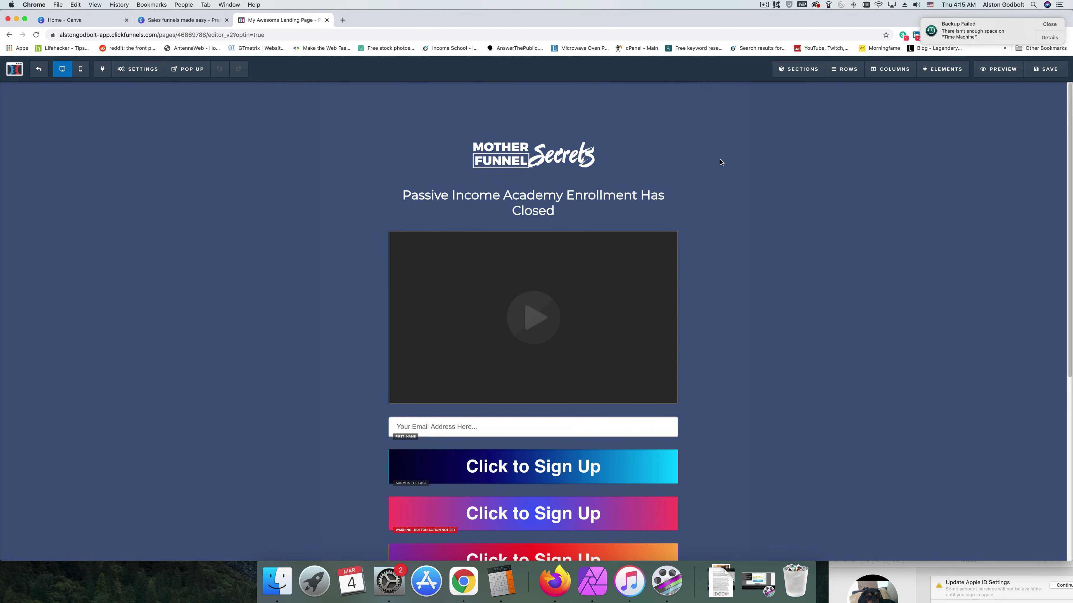
{"action": "mouse_move", "coordinate": [743, 178]}
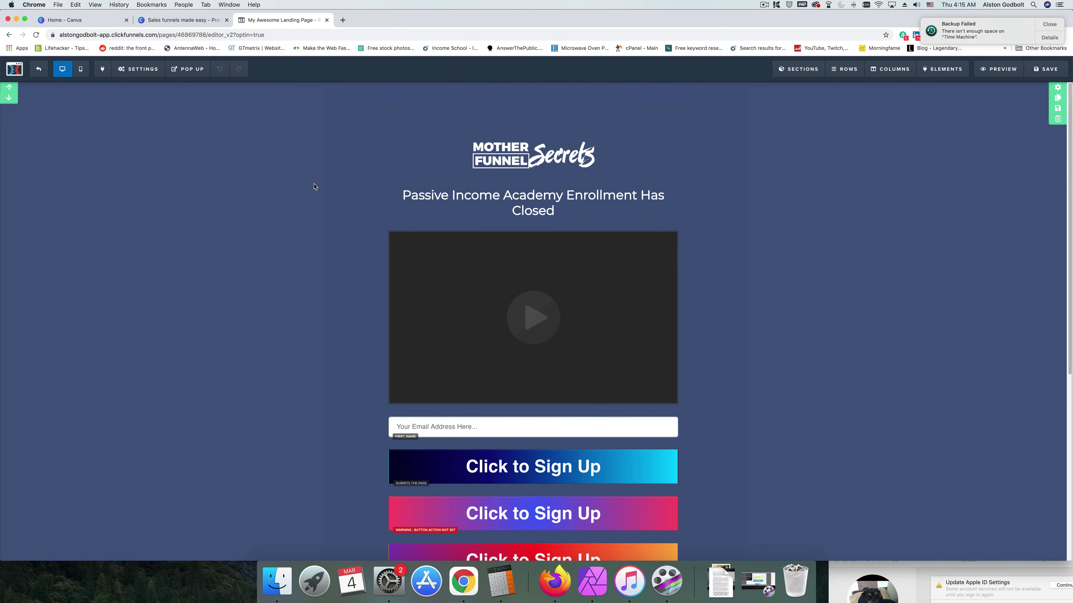
{"action": "scroll", "coordinate": [313, 186], "scroll_direction": "down", "scroll_amount": 1}
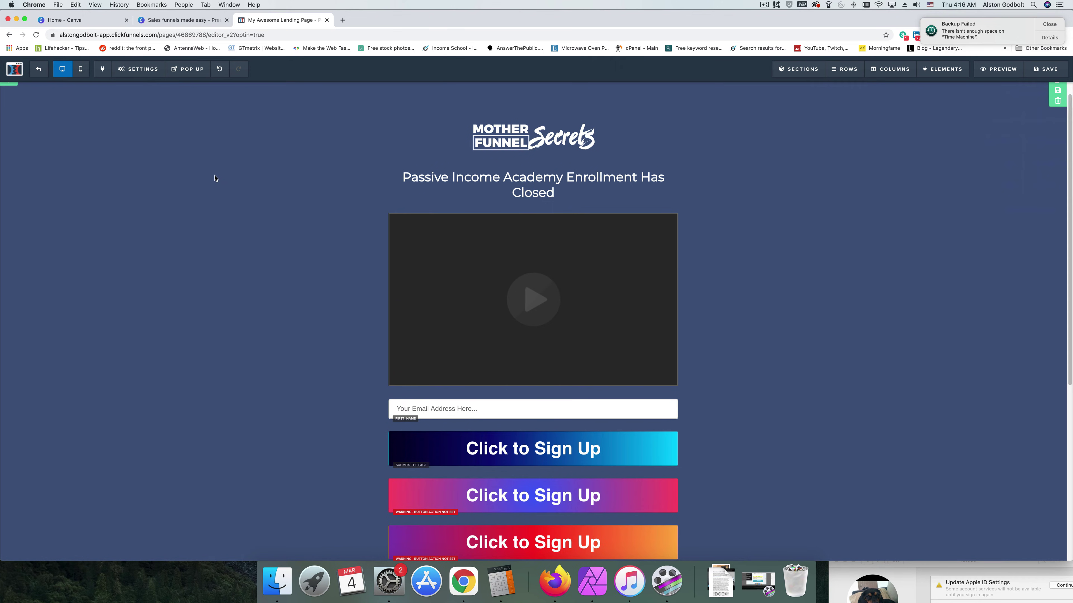
Set the whole page's background colour to red #e43b2c
{"action": "left_click", "coordinate": [131, 72]}
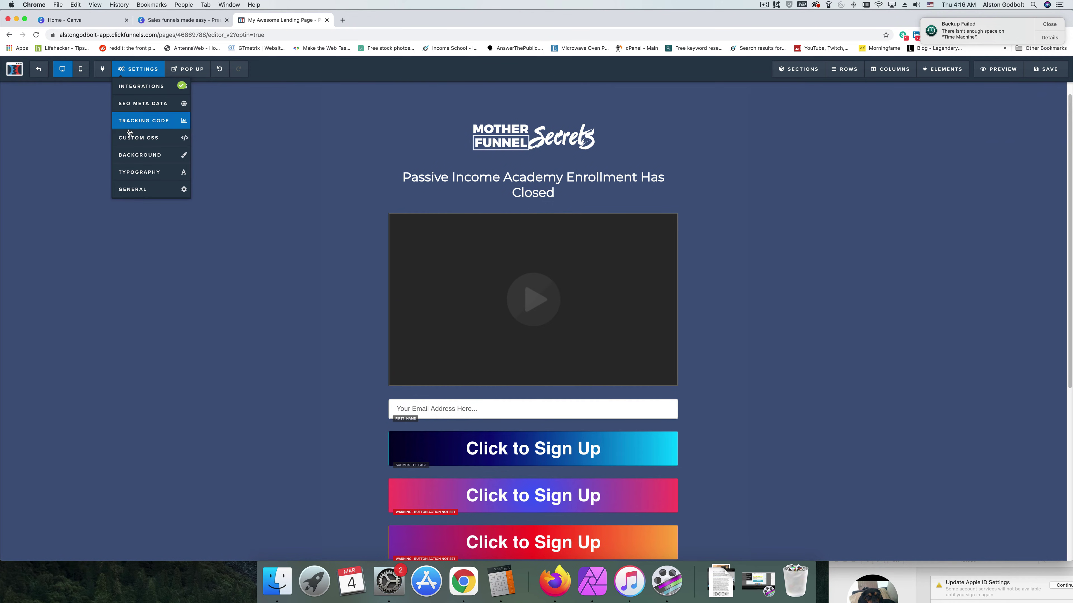
{"action": "left_click", "coordinate": [134, 157]}
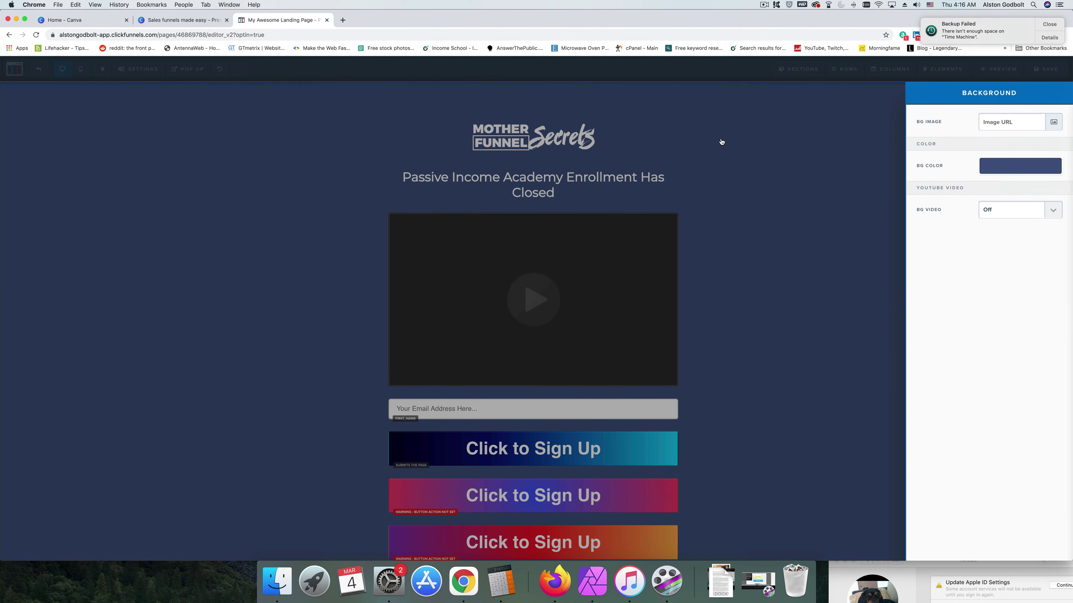
{"action": "left_click", "coordinate": [1016, 173]}
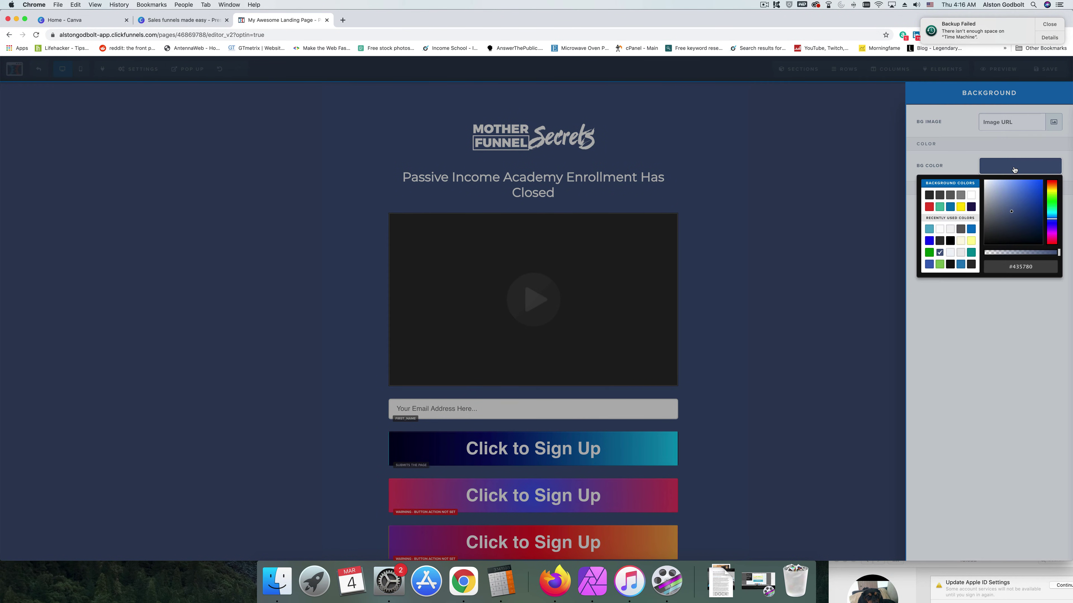
{"action": "left_click", "coordinate": [929, 206]}
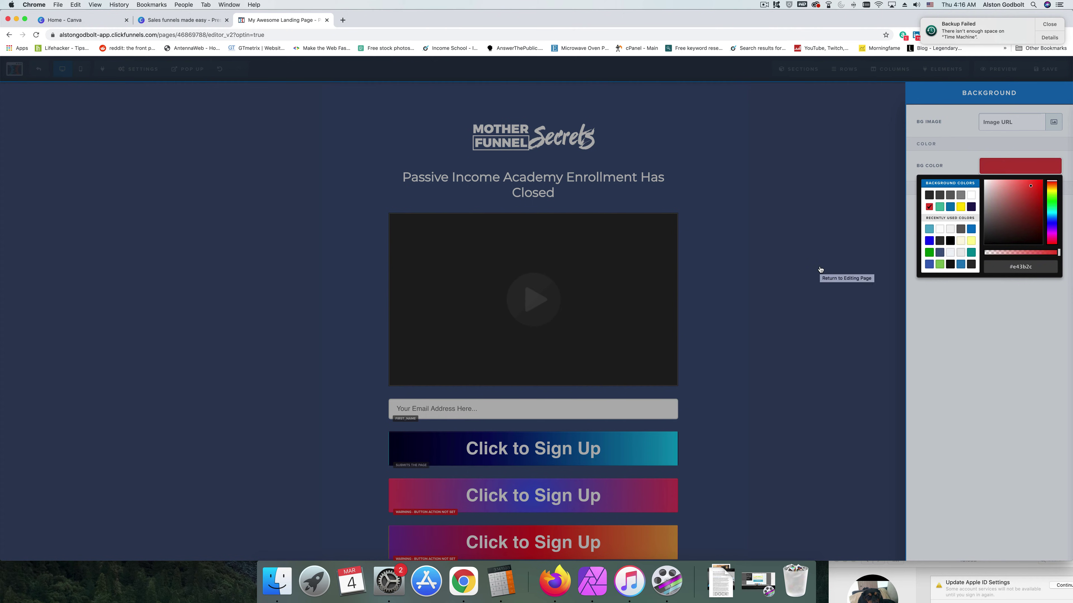
{"action": "left_click", "coordinate": [820, 270]}
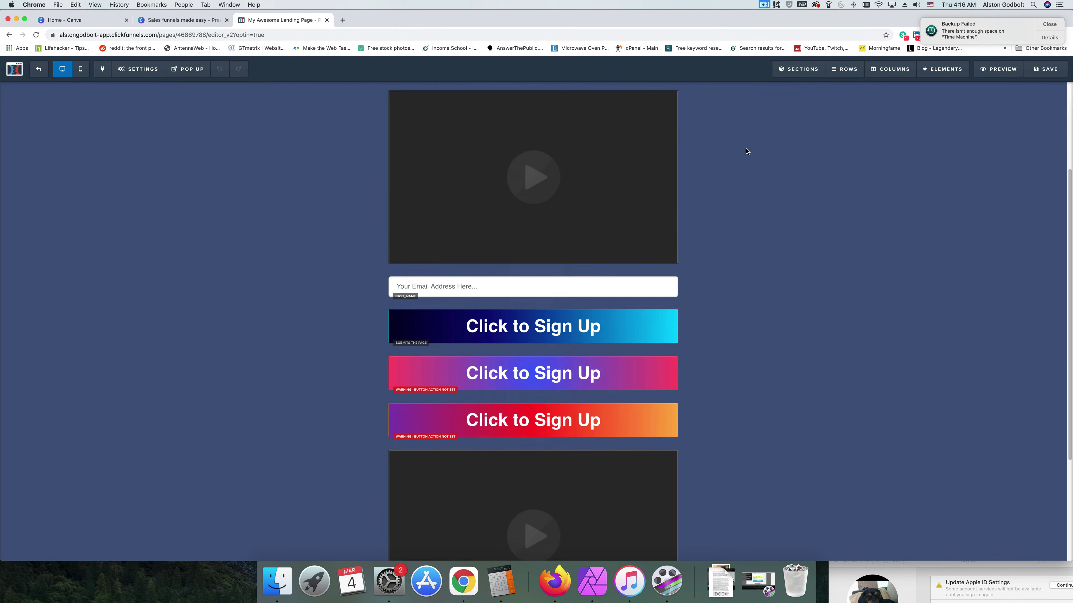
Change the main section's background colour from dark blue to white #ffffff
{"action": "scroll", "coordinate": [746, 151], "scroll_direction": "down", "scroll_amount": 3}
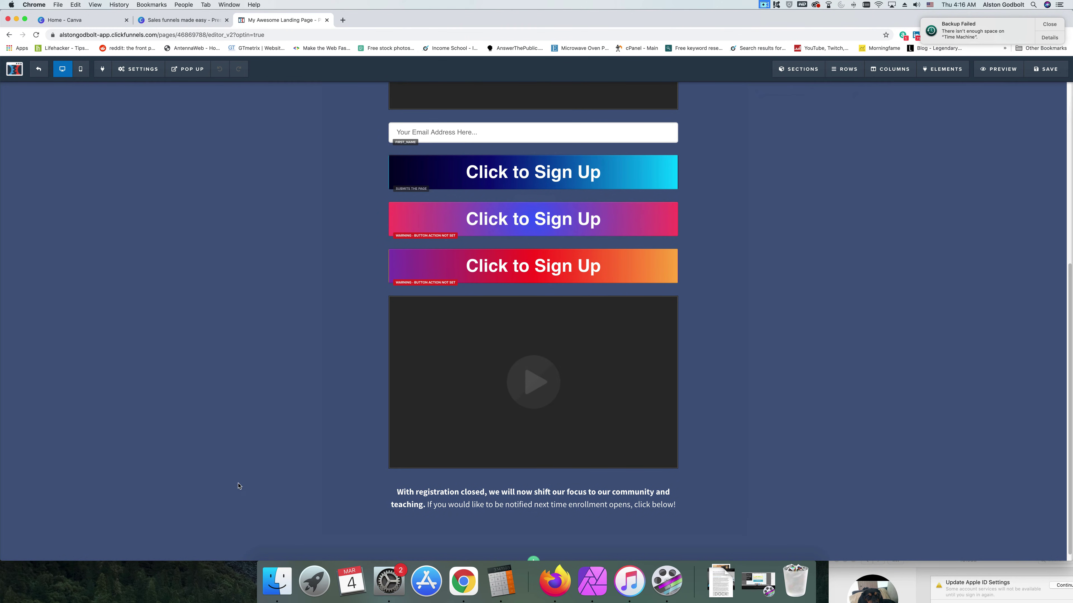
{"action": "scroll", "coordinate": [209, 450], "scroll_direction": "up", "scroll_amount": 8}
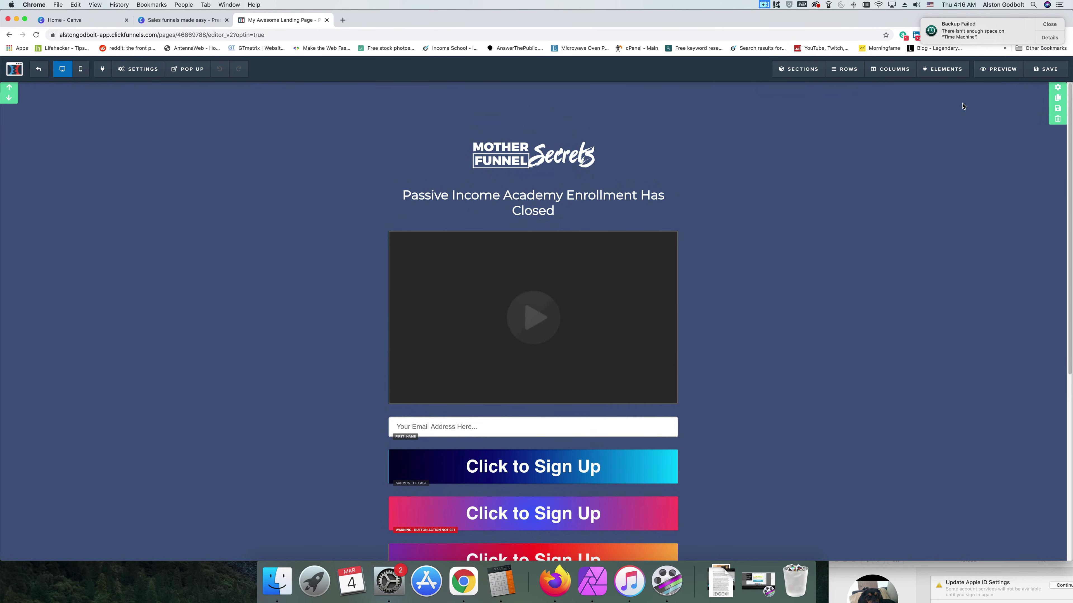
{"action": "left_click", "coordinate": [1058, 89]}
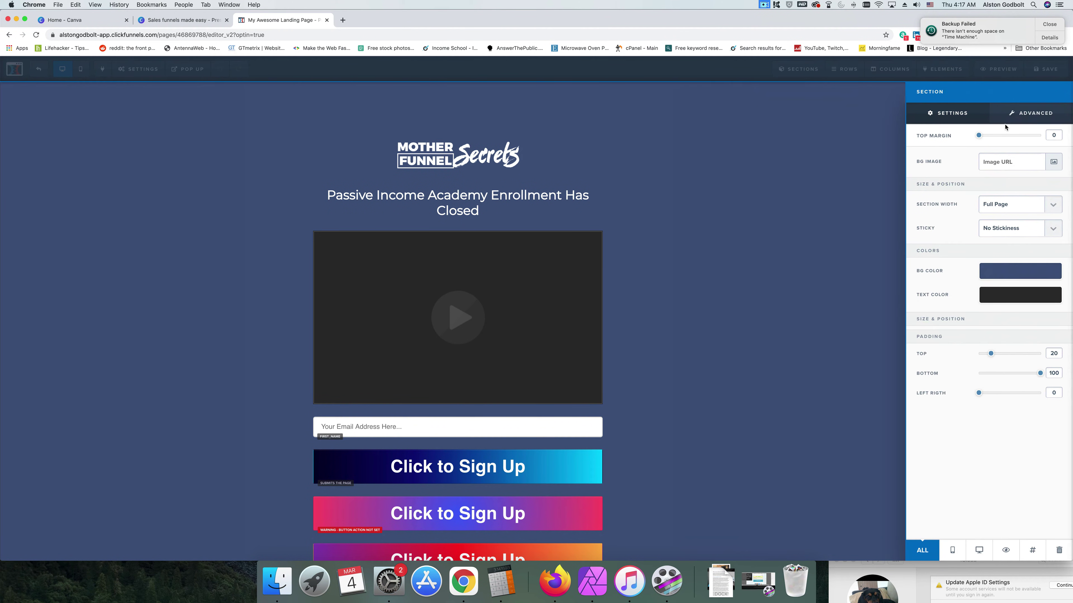
{"action": "left_click", "coordinate": [984, 272]}
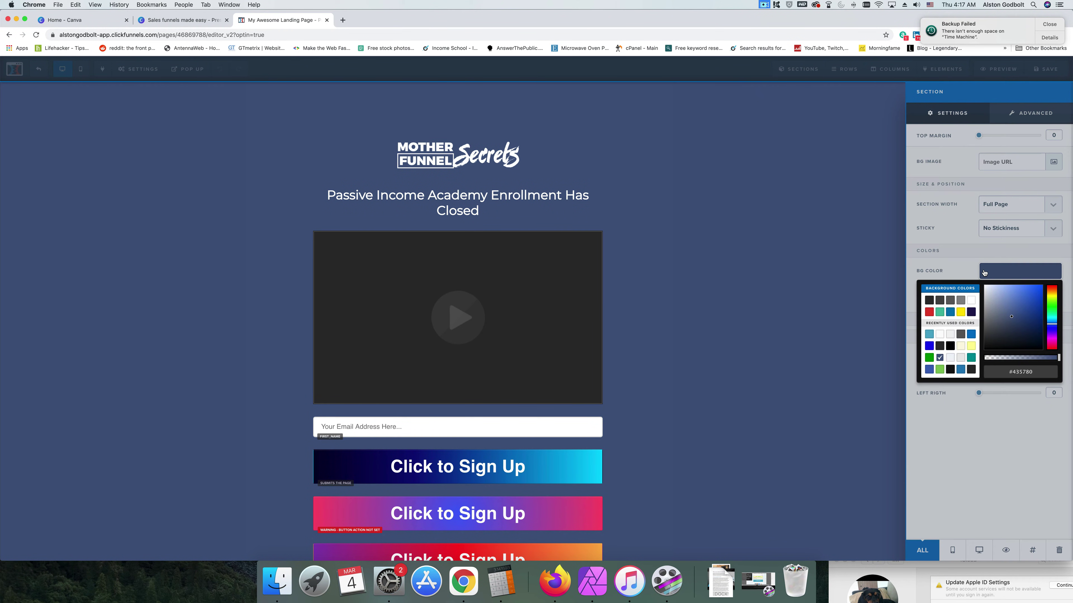
{"action": "left_click", "coordinate": [971, 300]}
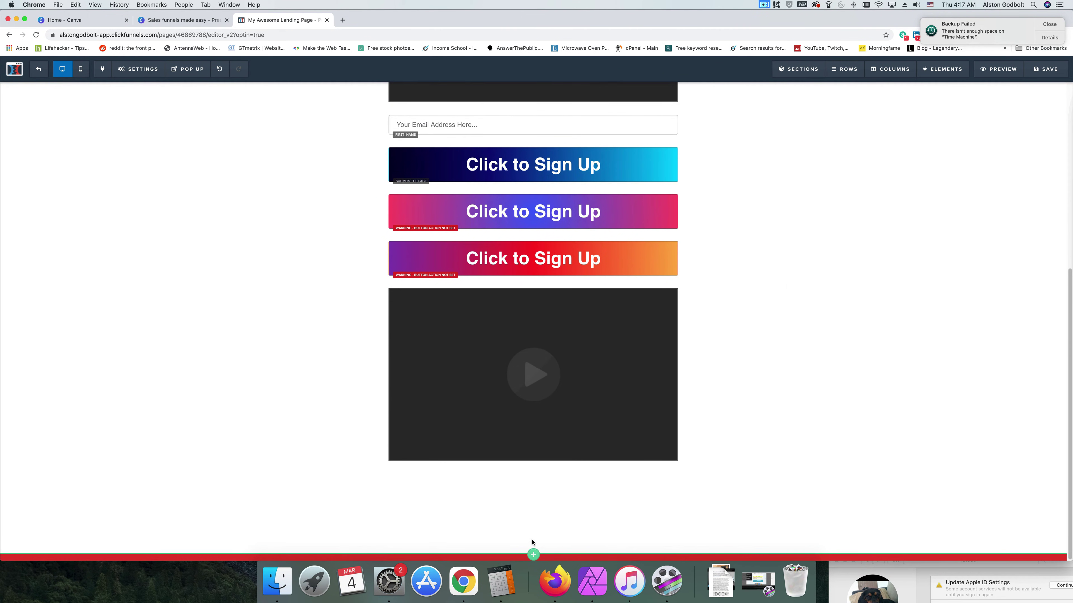
Add a new Full Width section at the bottom of the opt-in page
{"action": "left_click", "coordinate": [534, 558]}
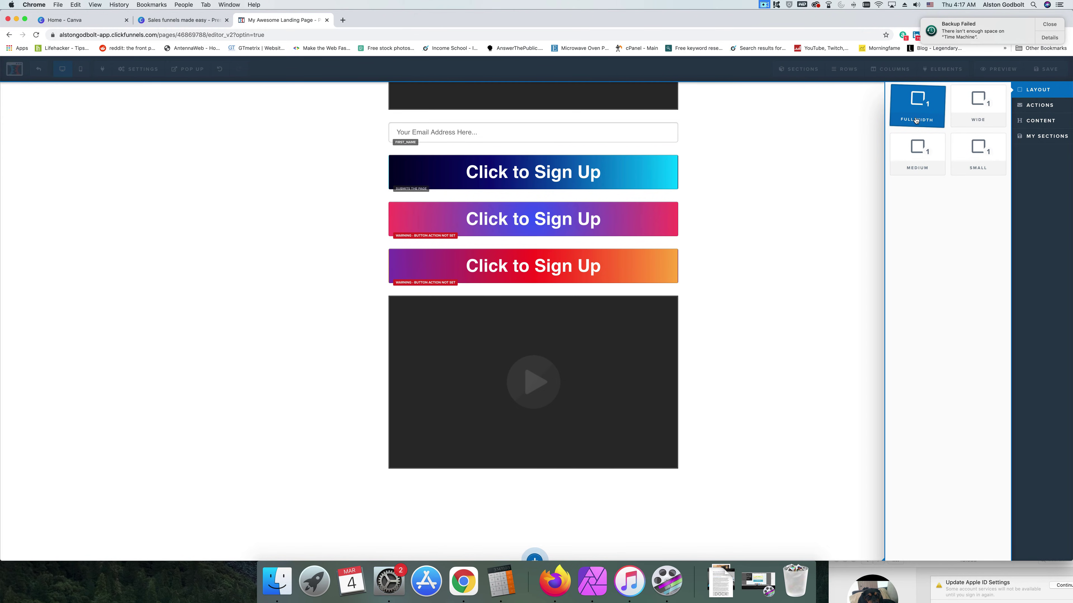
{"action": "left_click", "coordinate": [917, 106]}
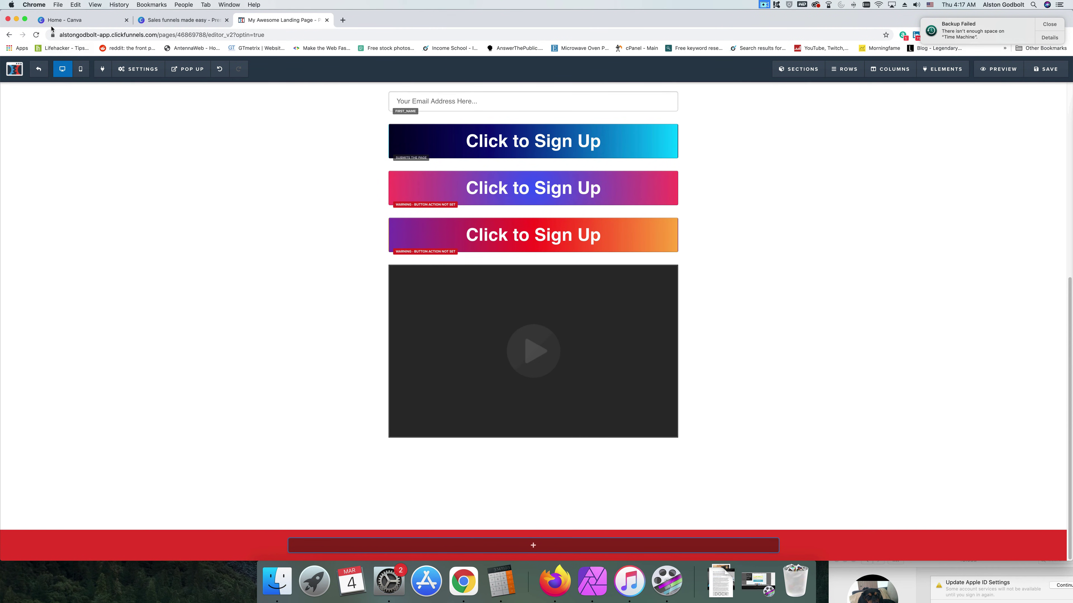
{"action": "left_click", "coordinate": [118, 72]}
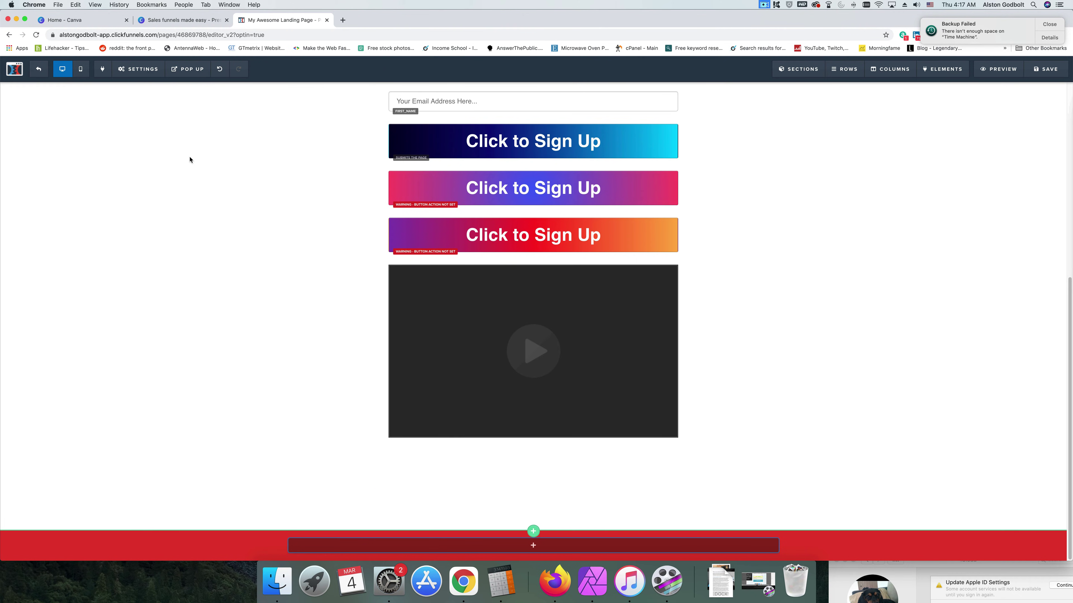
Apply the man-with-laptop photo as the page background image, Full Center Fit
{"action": "mouse_move", "coordinate": [137, 70]}
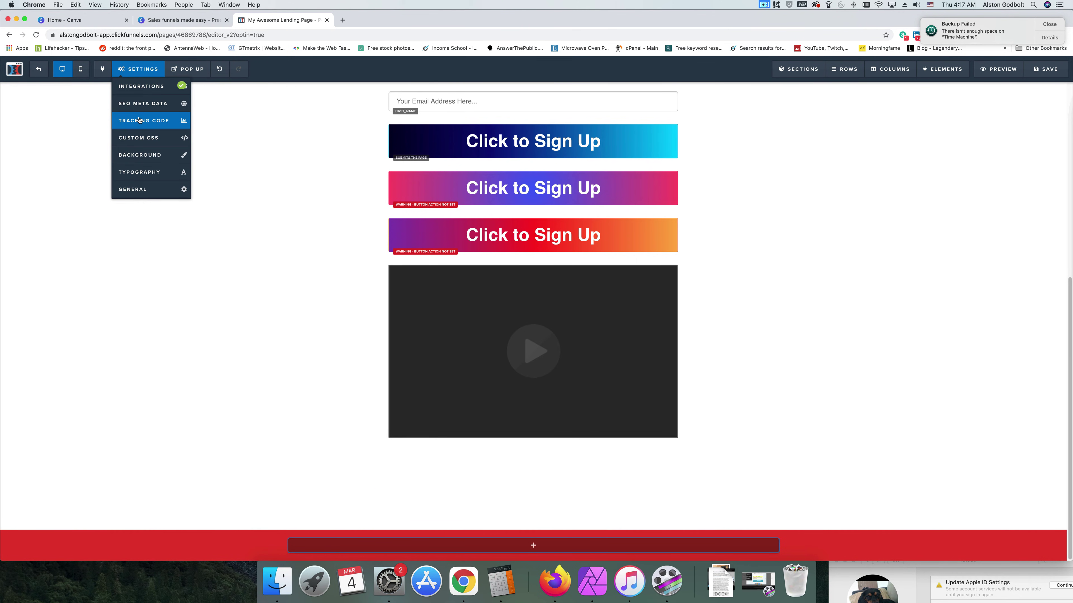
{"action": "left_click", "coordinate": [141, 155]}
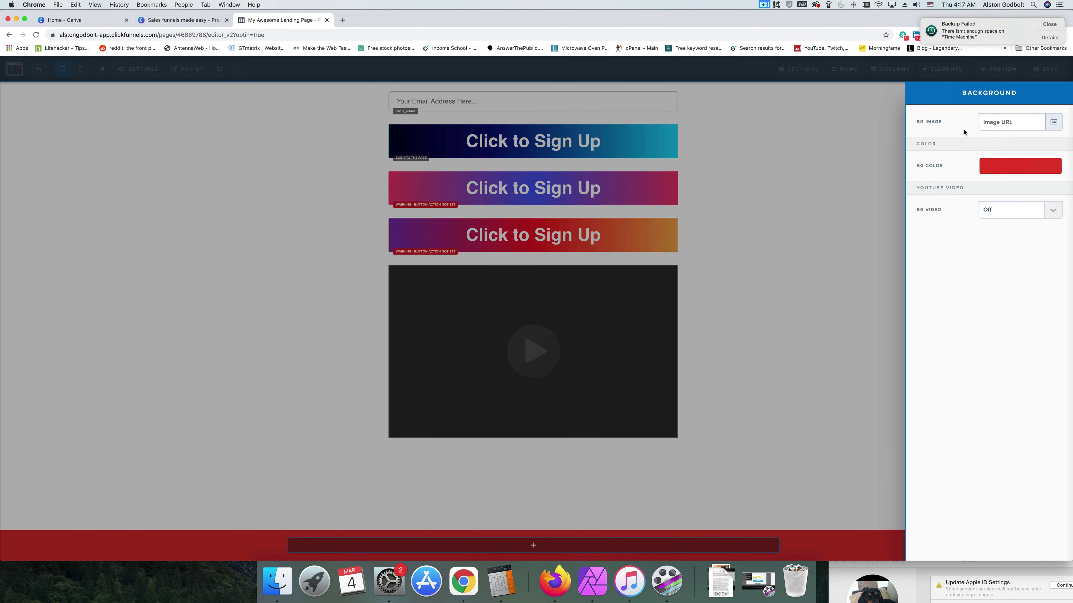
{"action": "left_click", "coordinate": [1050, 121]}
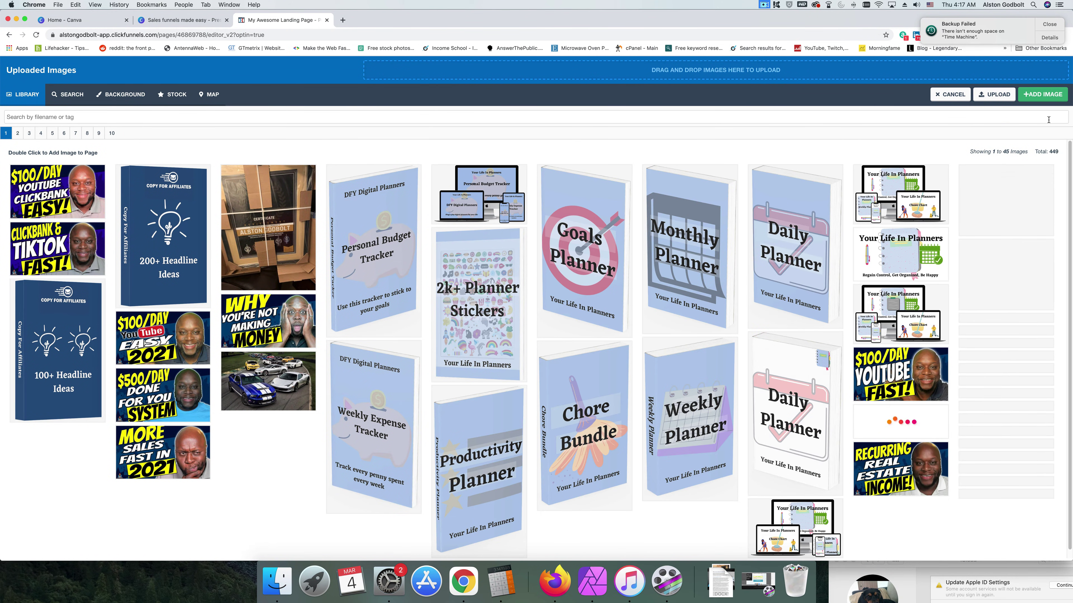
{"action": "scroll", "coordinate": [793, 236], "scroll_direction": "down", "scroll_amount": 1}
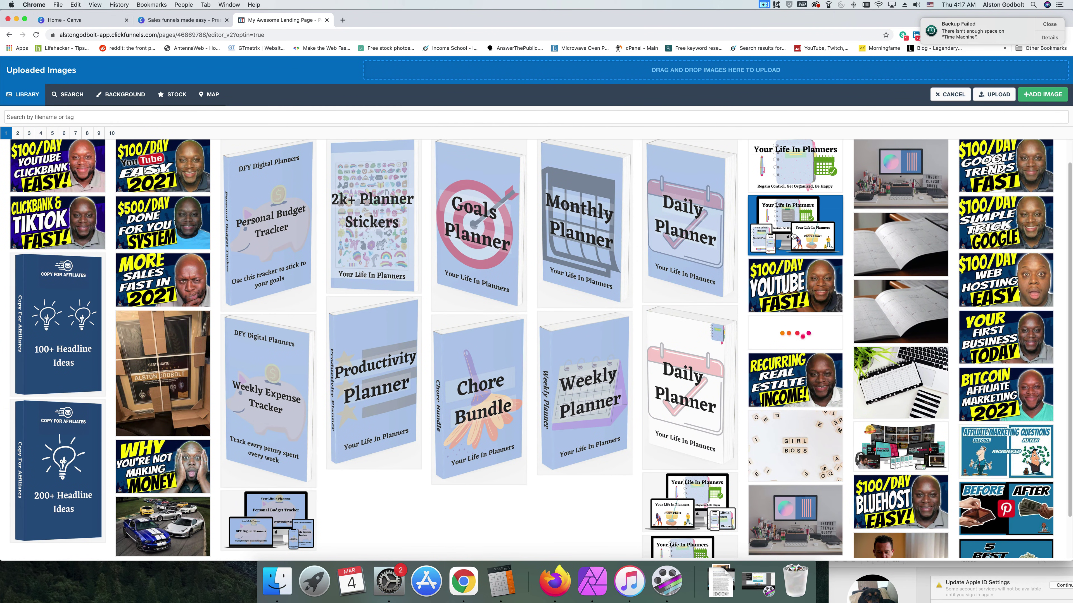
{"action": "scroll", "coordinate": [793, 235], "scroll_direction": "down", "scroll_amount": 1}
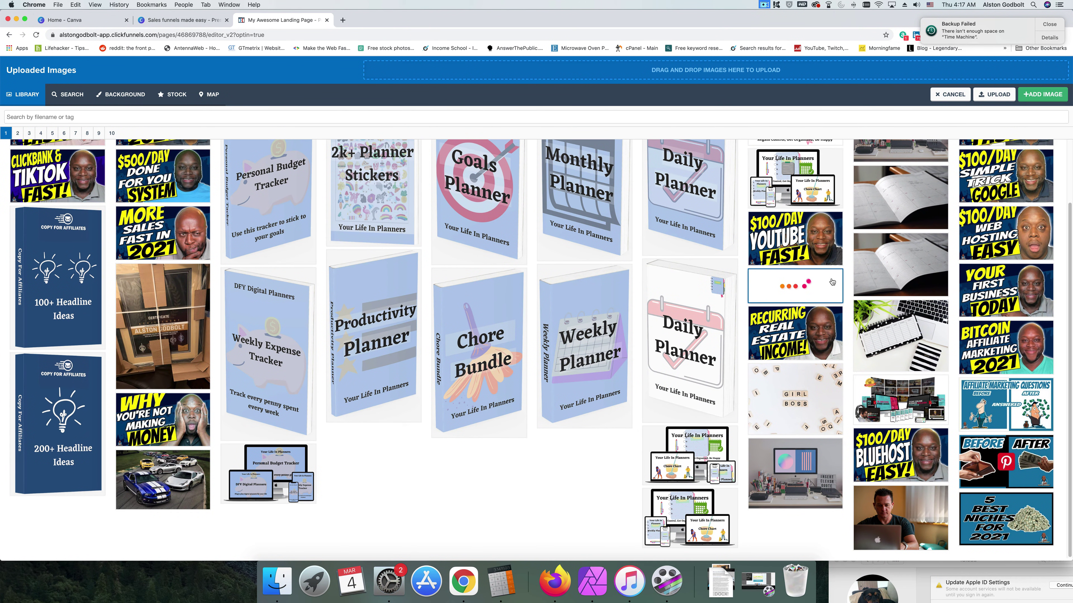
{"action": "left_click", "coordinate": [889, 528]}
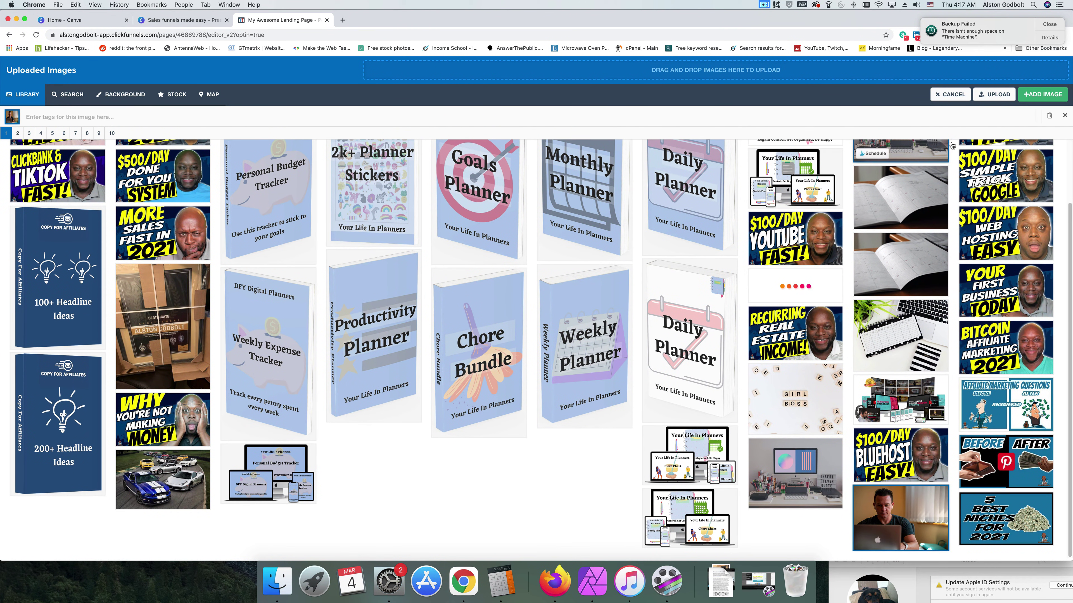
{"action": "left_click", "coordinate": [1042, 94]}
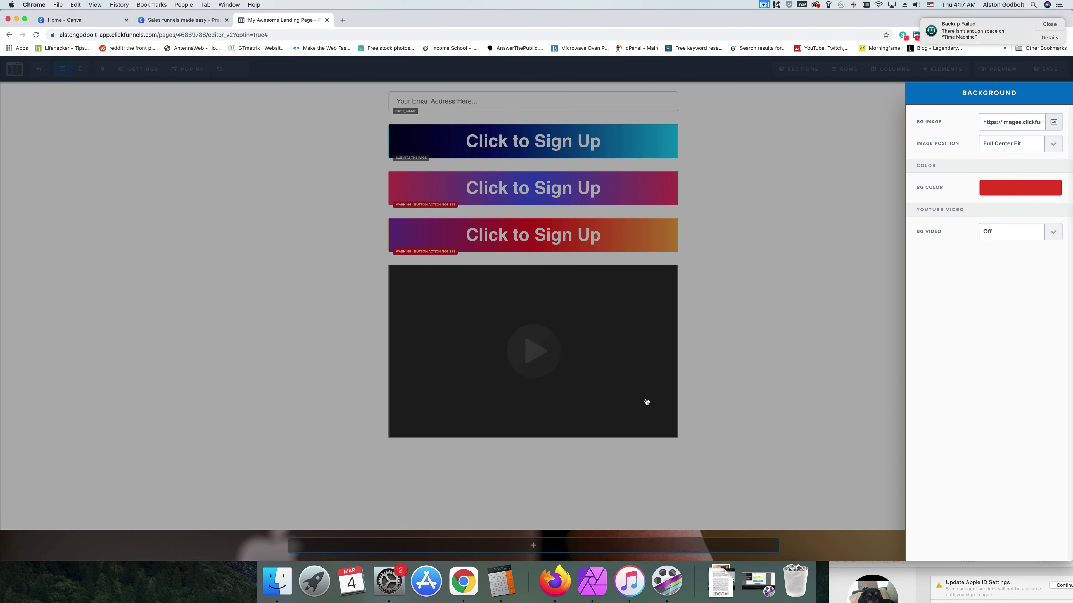
{"action": "left_click", "coordinate": [741, 382]}
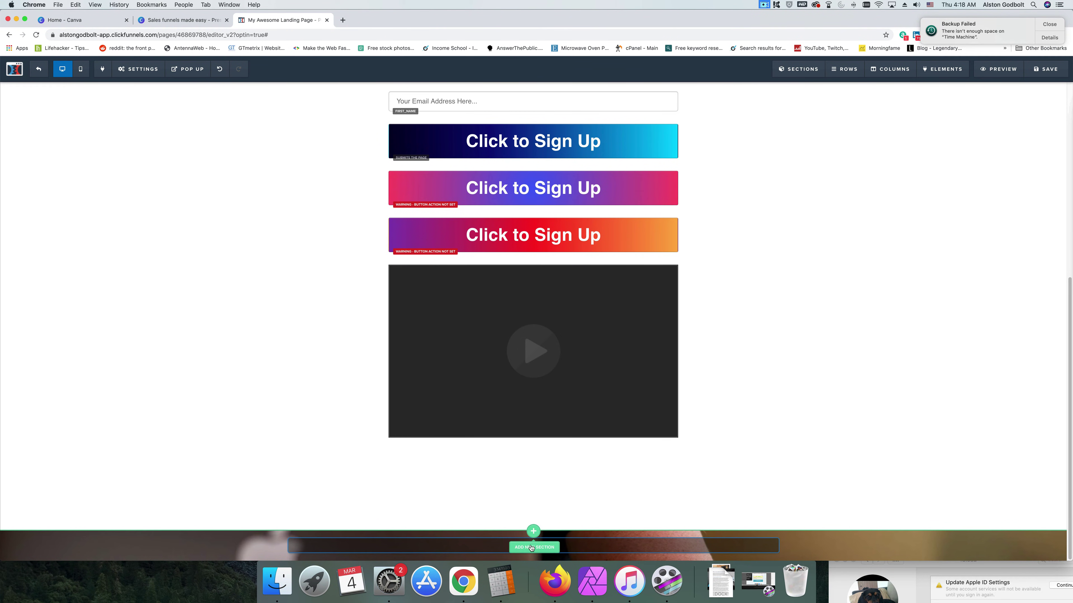
Add a medium-width section and give the main section the desk-and-monitor photo as background image
{"action": "left_click", "coordinate": [533, 531]}
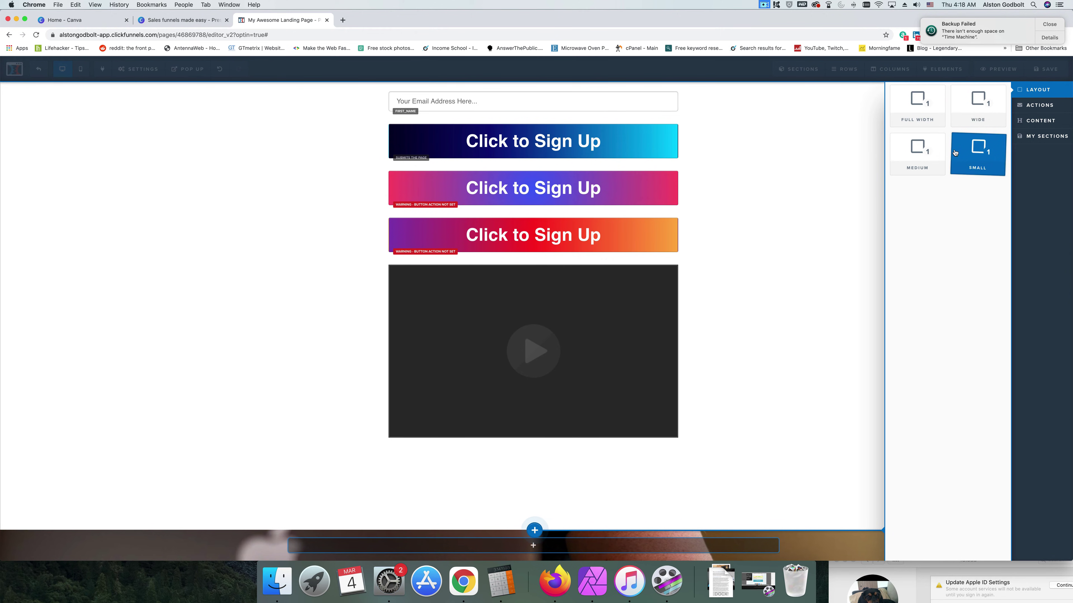
{"action": "left_click", "coordinate": [925, 159]}
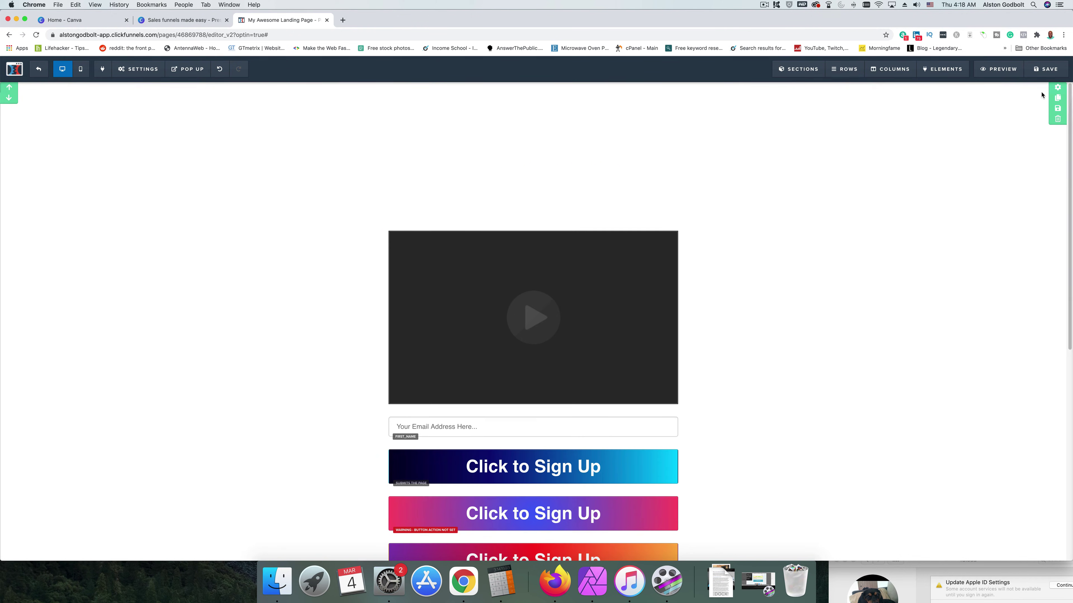
{"action": "left_click", "coordinate": [1061, 88]}
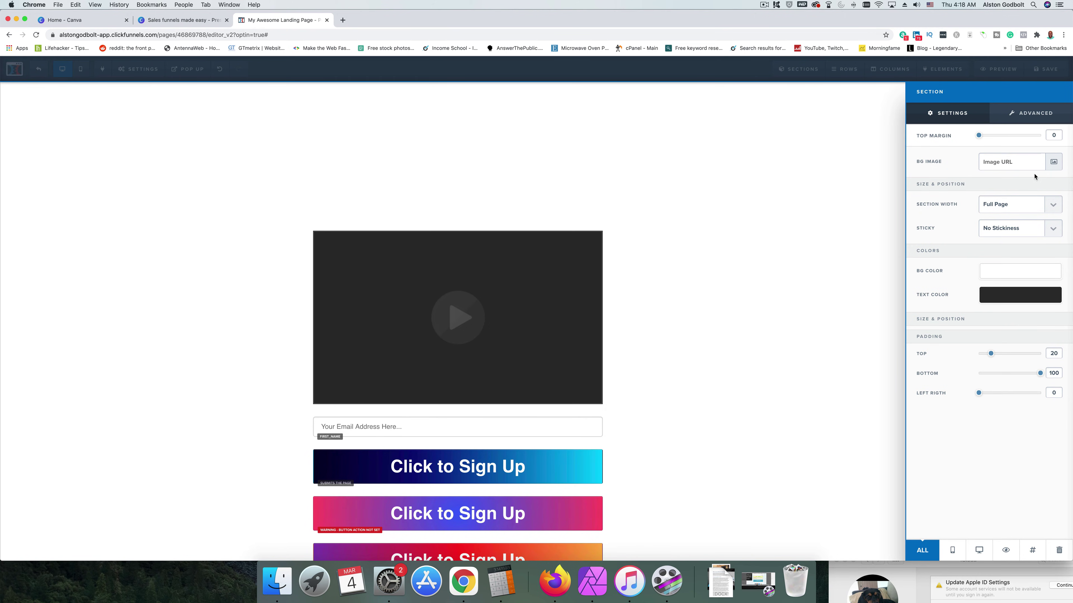
{"action": "left_click", "coordinate": [1053, 161]}
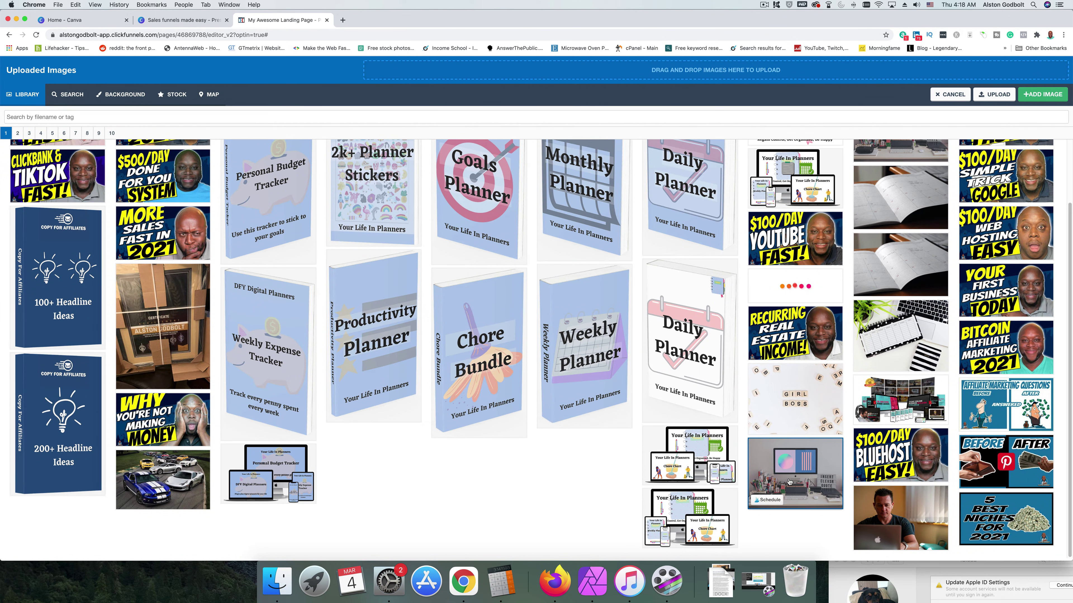
{"action": "left_click", "coordinate": [790, 482]}
{"action": "left_click", "coordinate": [1032, 94]}
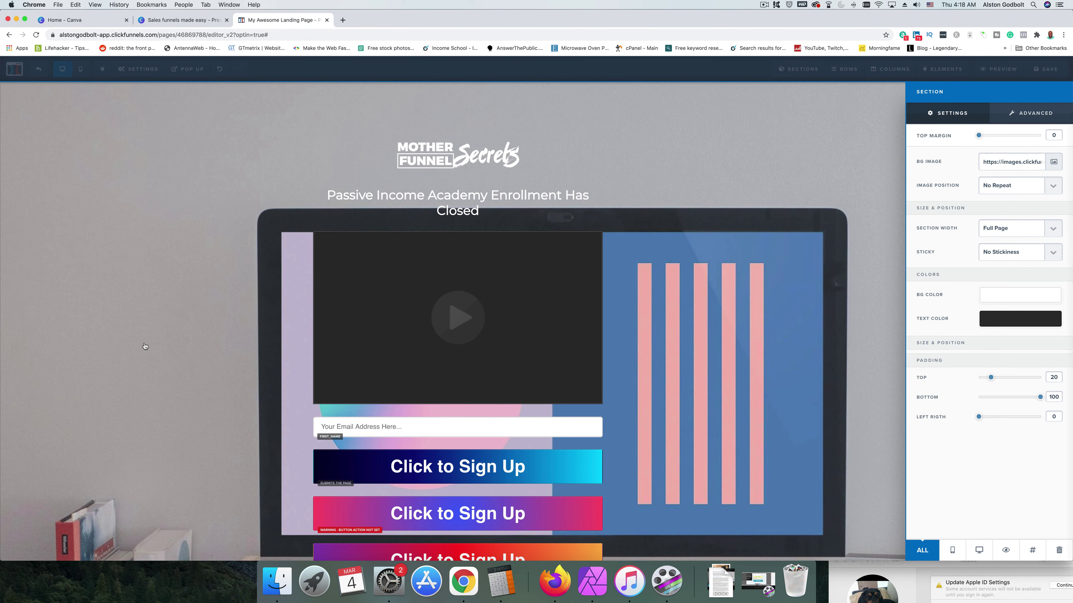
{"action": "scroll", "coordinate": [127, 342], "scroll_direction": "down", "scroll_amount": 4}
{"action": "scroll", "coordinate": [125, 342], "scroll_direction": "down", "scroll_amount": 5}
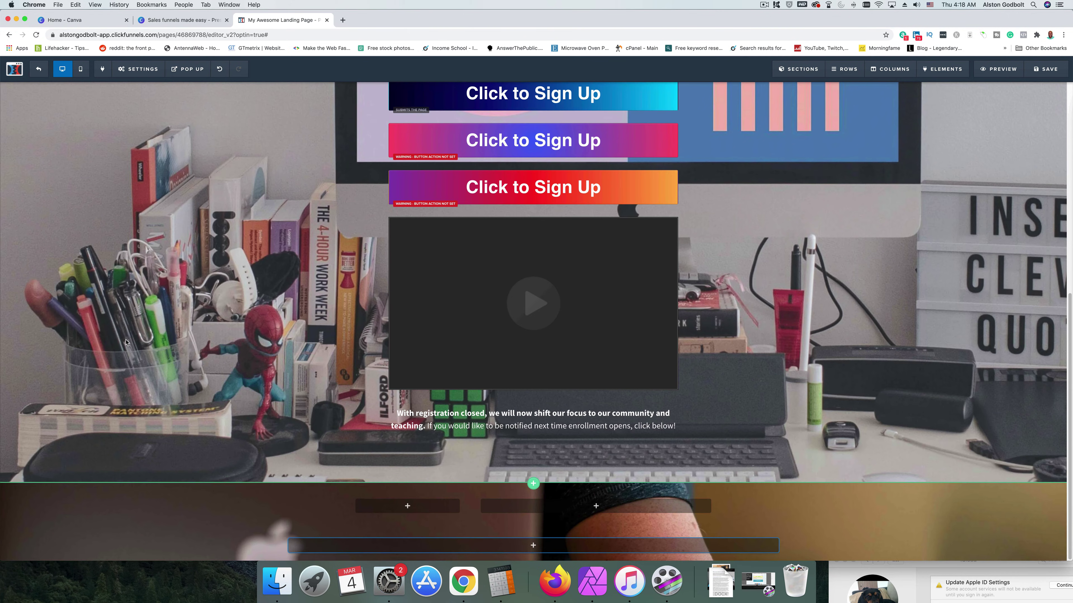
{"action": "scroll", "coordinate": [253, 362], "scroll_direction": "up", "scroll_amount": 8}
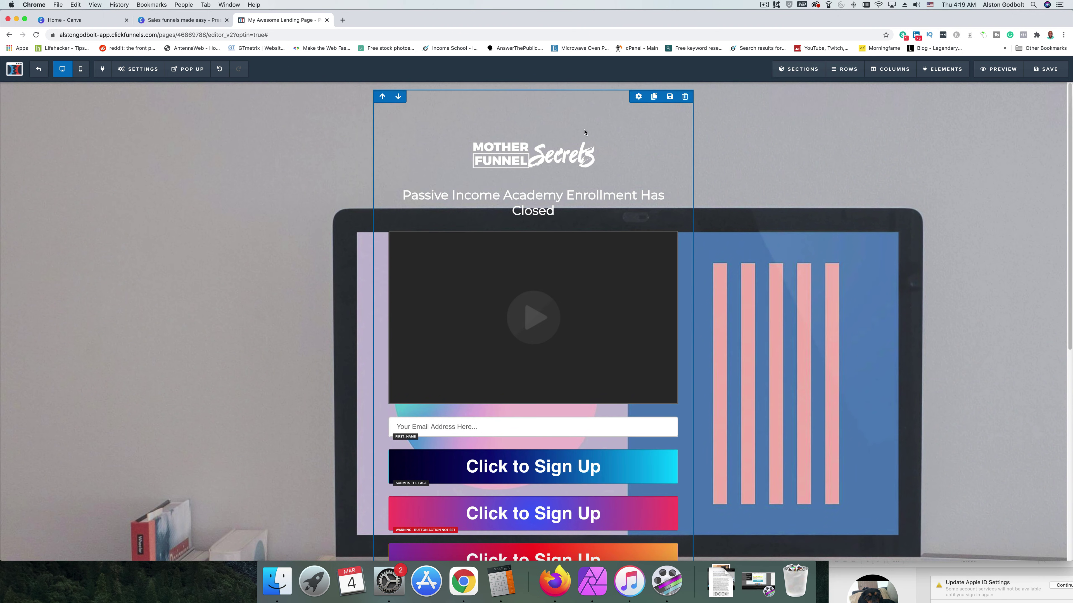
Set the headline row's background colour to dark navy #201652
{"action": "left_click", "coordinate": [638, 97]}
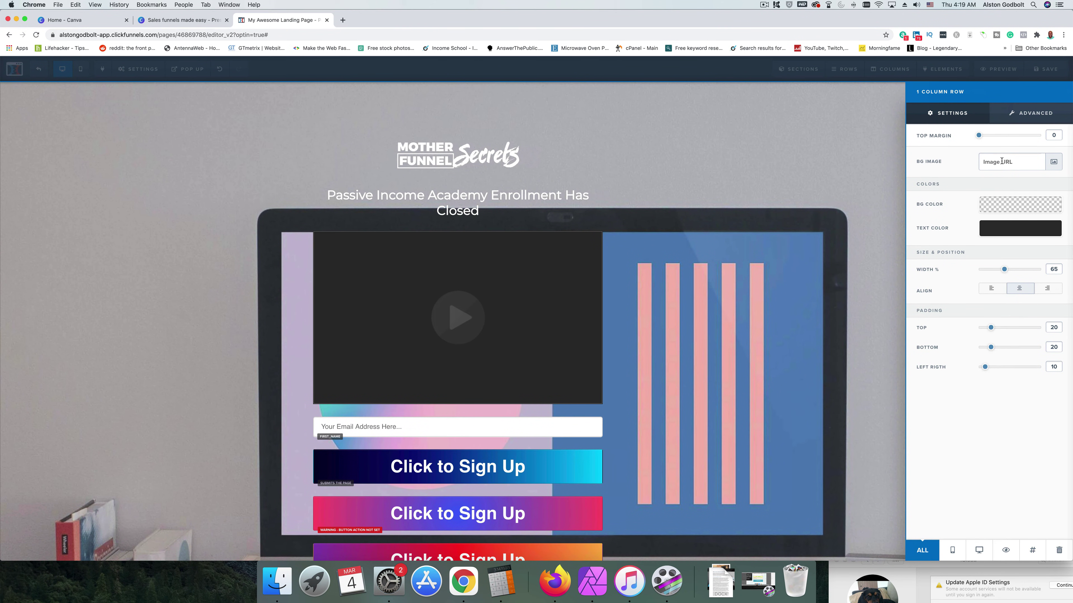
{"action": "left_click", "coordinate": [1015, 212]}
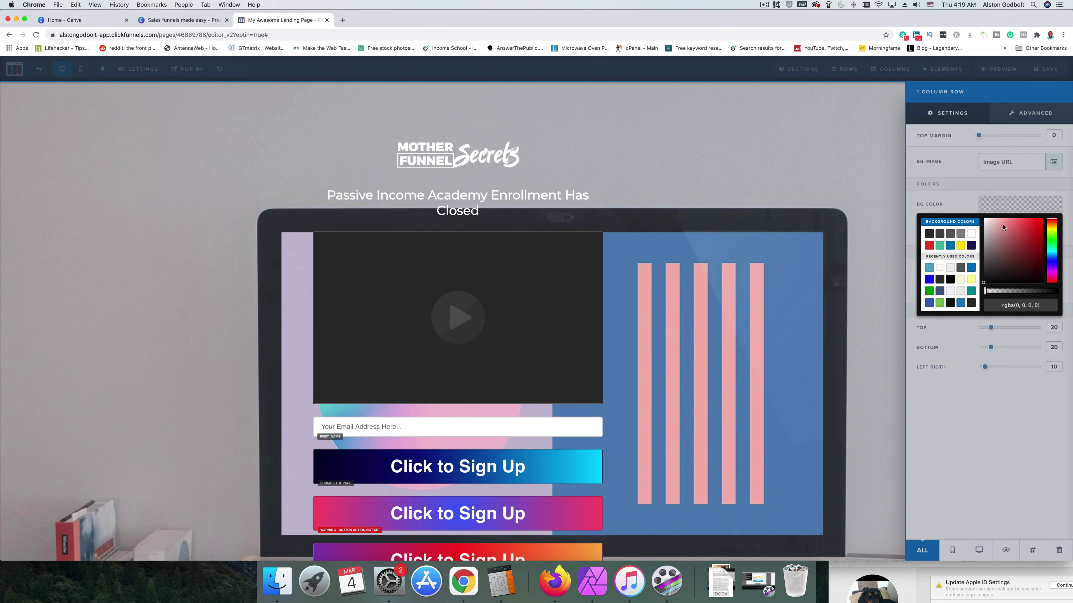
{"action": "left_click", "coordinate": [972, 246]}
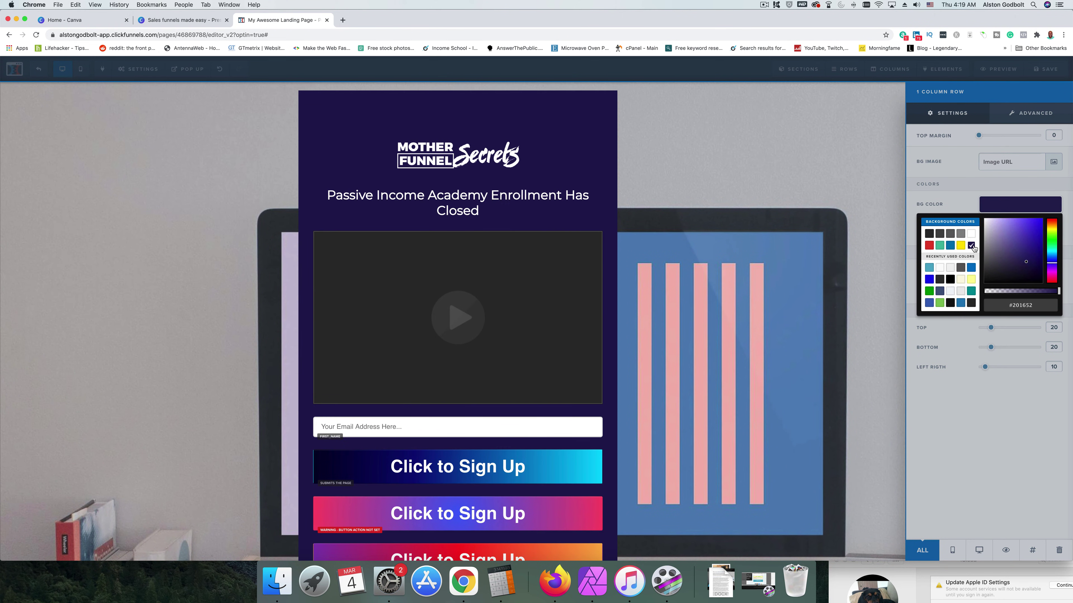
{"action": "left_click", "coordinate": [724, 292]}
{"action": "scroll", "coordinate": [803, 304], "scroll_direction": "down", "scroll_amount": 5}
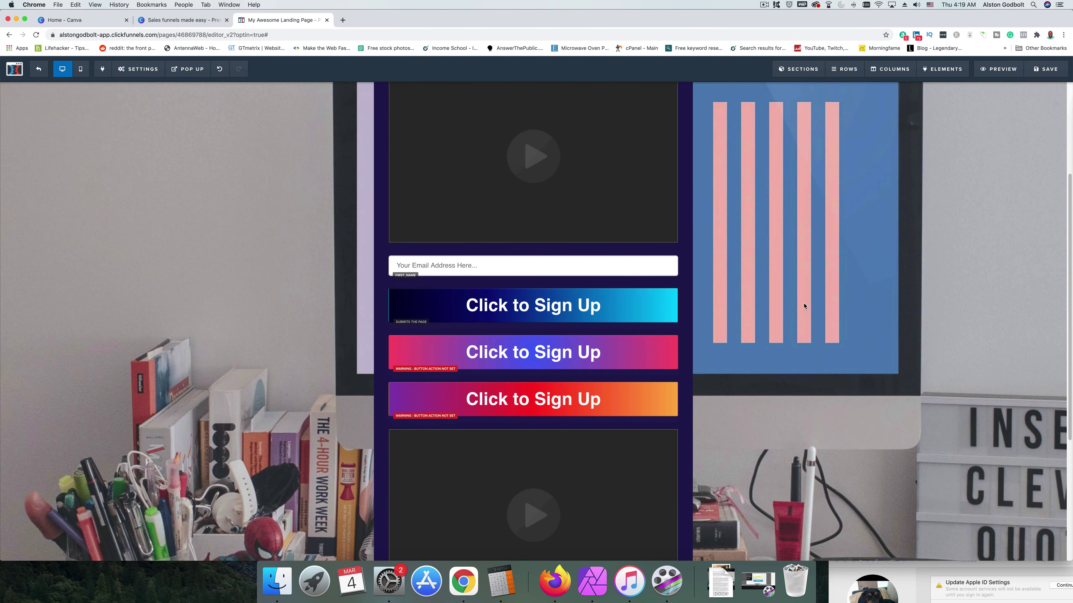
{"action": "scroll", "coordinate": [804, 306], "scroll_direction": "down", "scroll_amount": 4}
{"action": "scroll", "coordinate": [804, 307], "scroll_direction": "up", "scroll_amount": 8}
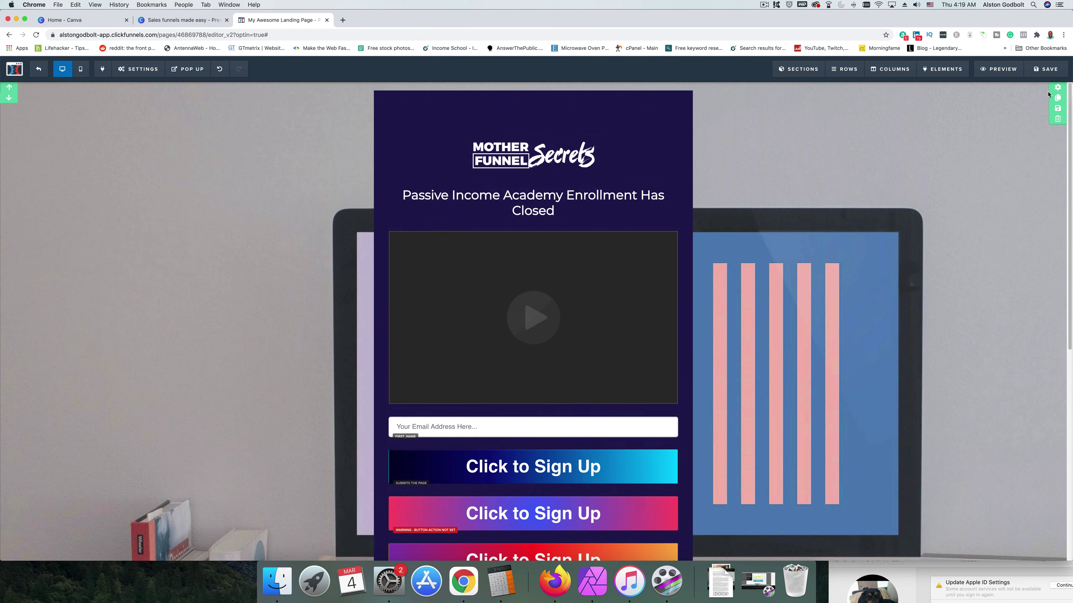
Set the section image position to Full Center Parallax and background colour to teal #42b99f
{"action": "left_click", "coordinate": [1057, 88]}
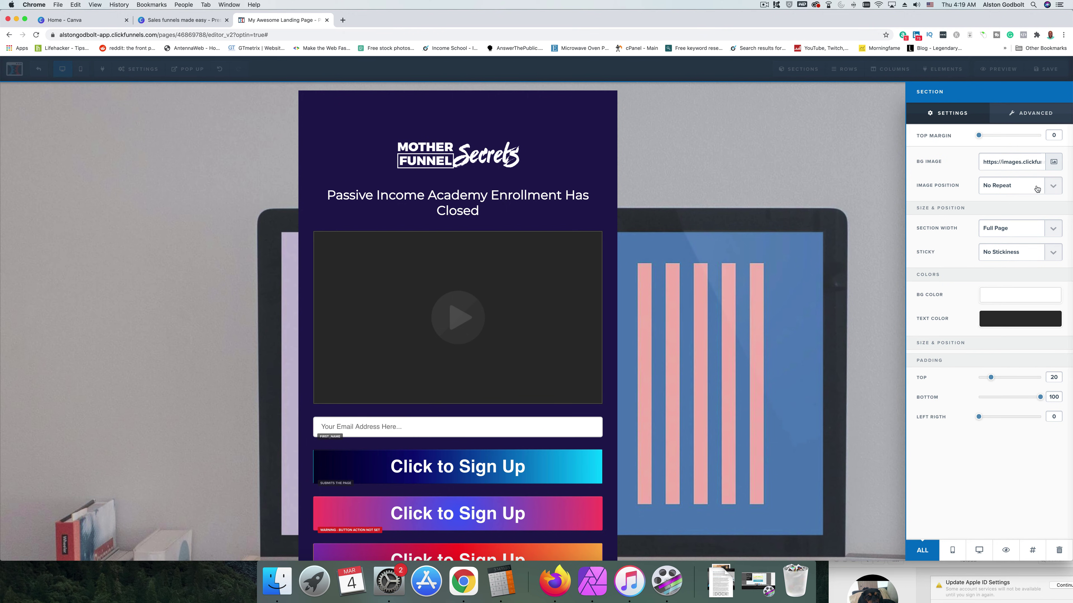
{"action": "left_click", "coordinate": [1003, 186]}
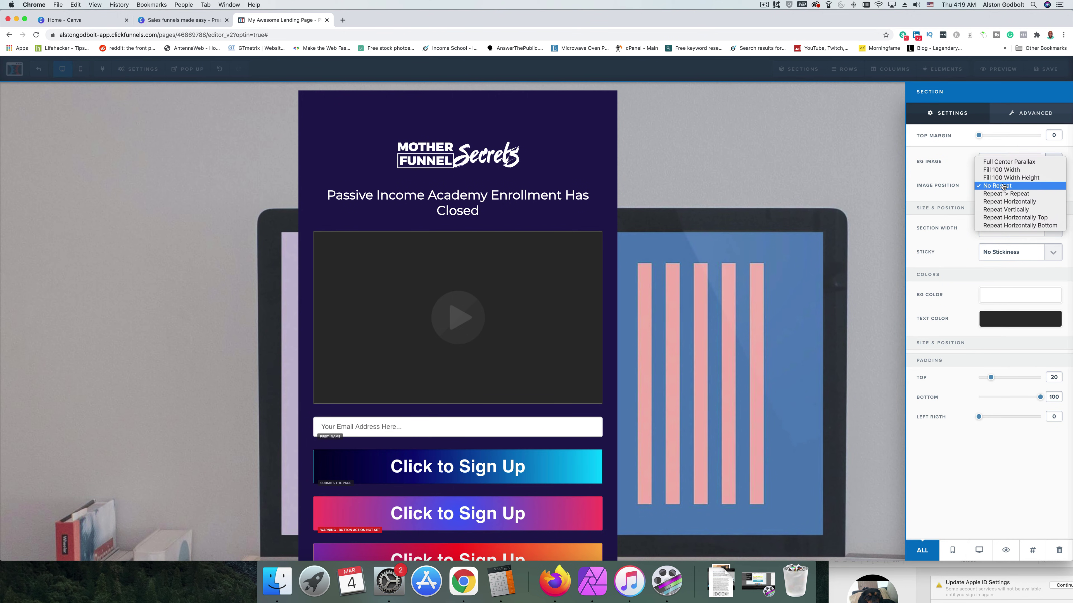
{"action": "left_click", "coordinate": [1002, 162]}
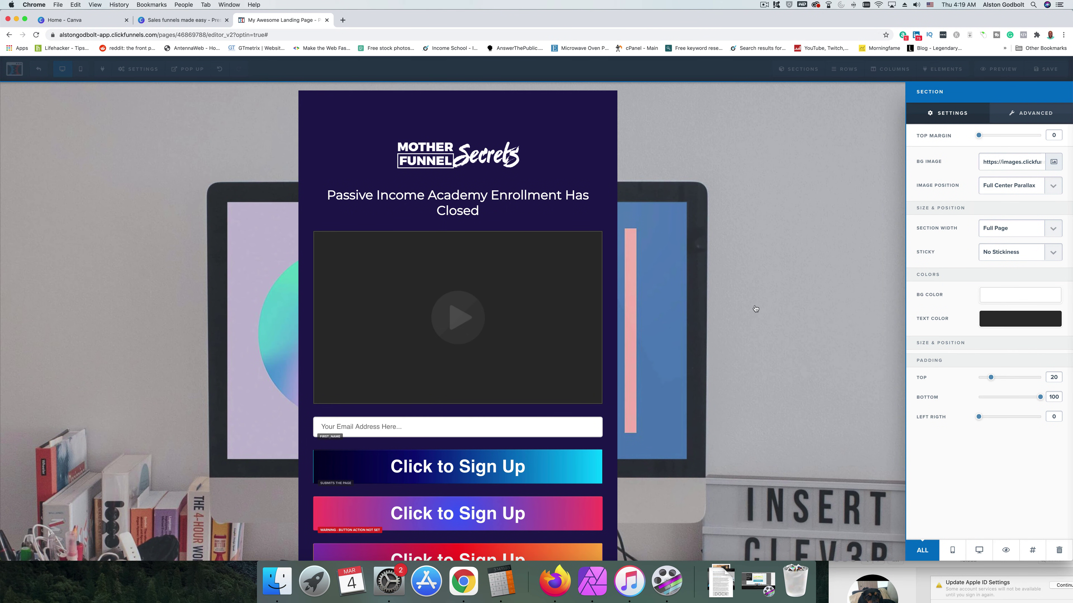
{"action": "left_click", "coordinate": [991, 295]}
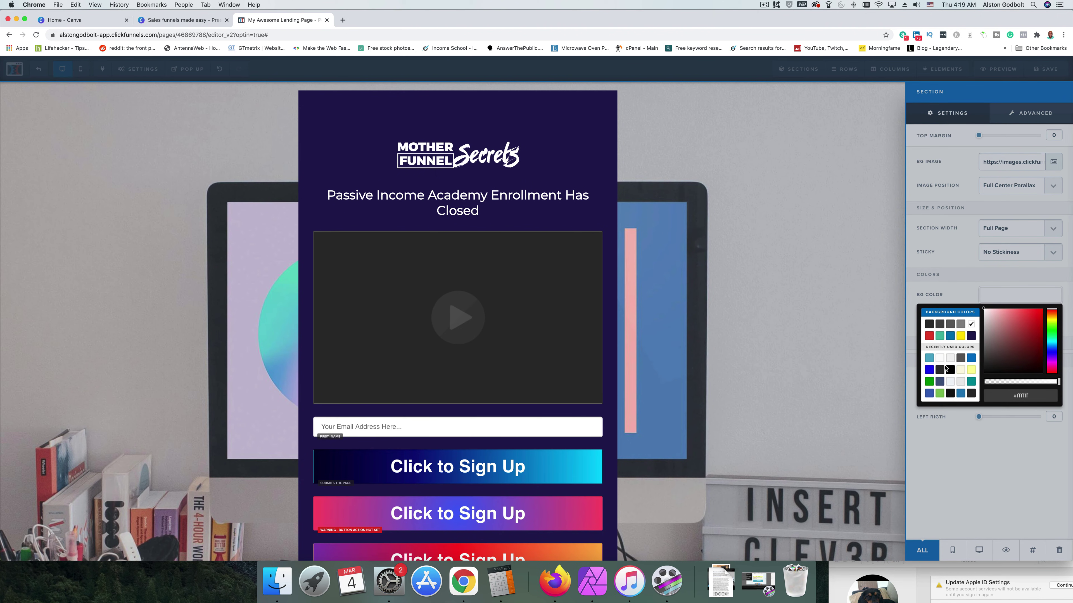
{"action": "left_click", "coordinate": [940, 337]}
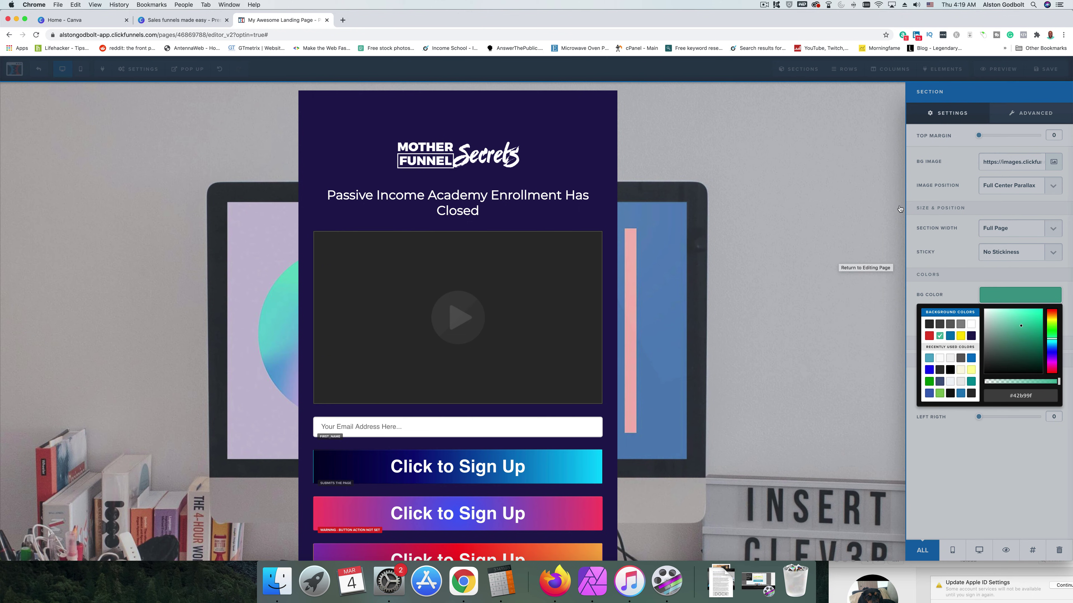
{"action": "left_click", "coordinate": [747, 249]}
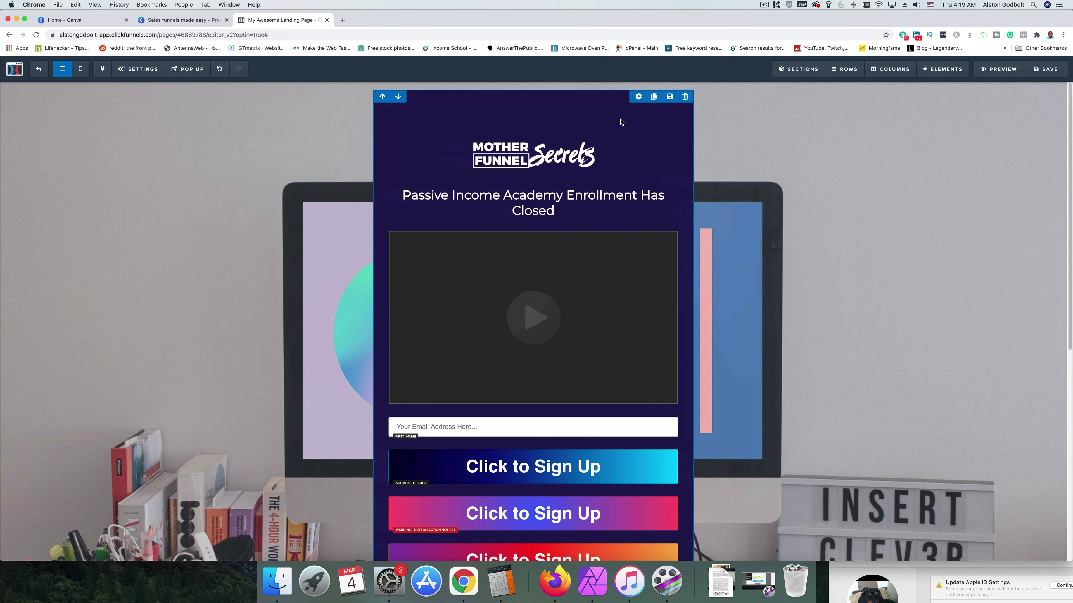
Switch the 1 Column Row's background colour to white #ffffff
{"action": "left_click", "coordinate": [638, 98]}
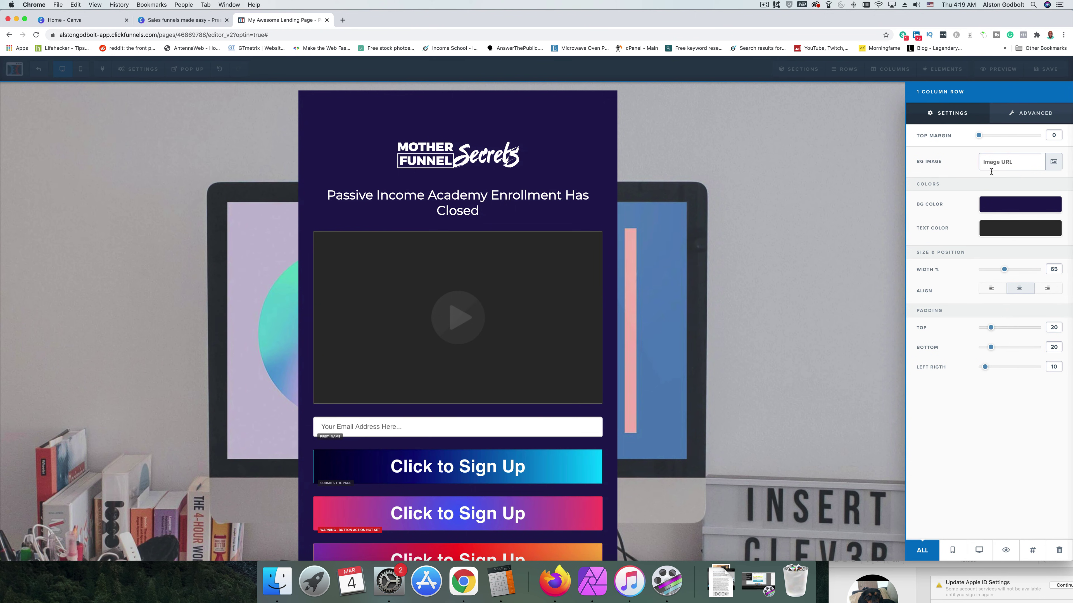
{"action": "left_click", "coordinate": [1000, 207]}
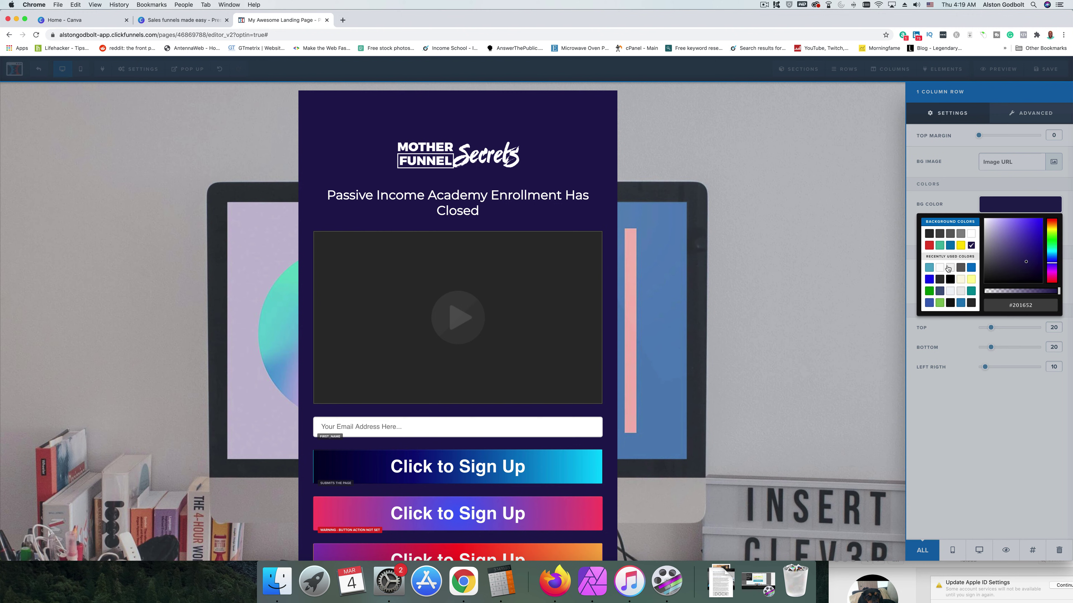
{"action": "left_click", "coordinate": [972, 234]}
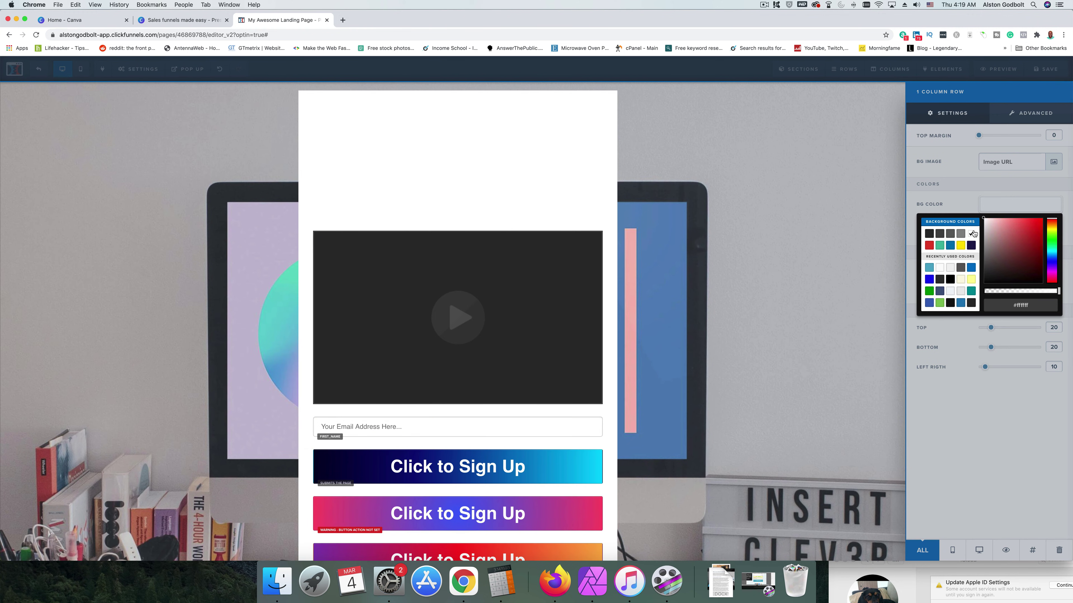
{"action": "left_click", "coordinate": [537, 168]}
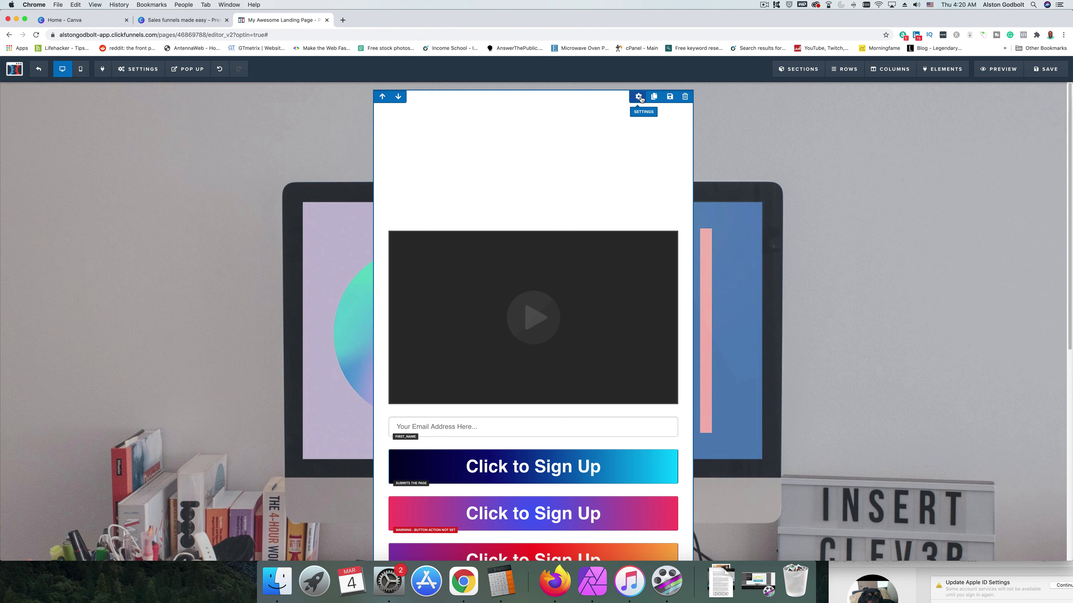
Set the row's 1st Column background colour to red #e43b2c
{"action": "left_click", "coordinate": [882, 71]}
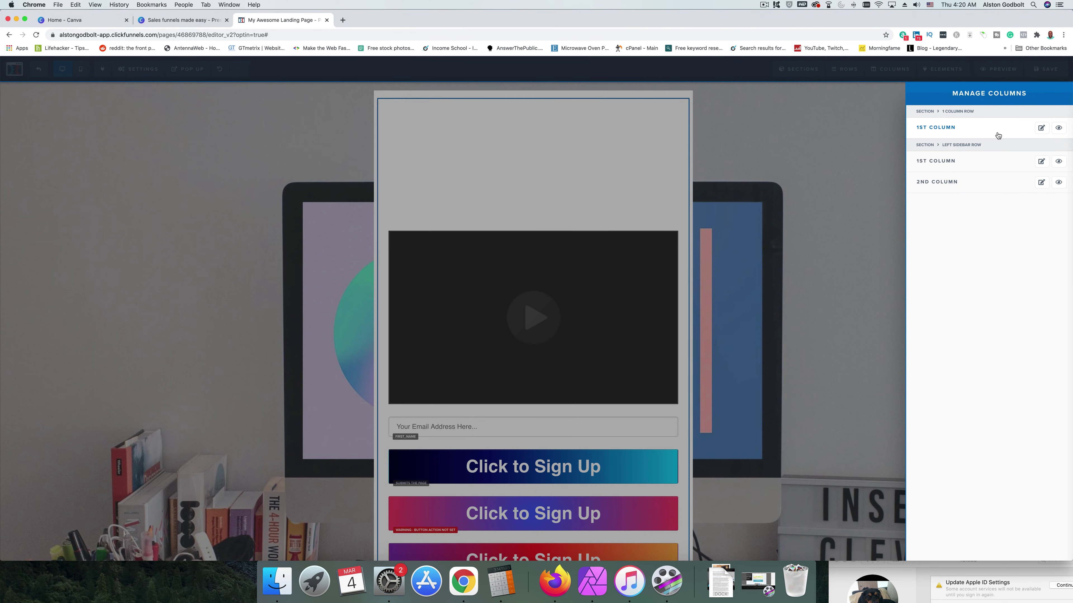
{"action": "left_click", "coordinate": [995, 162]}
{"action": "left_click", "coordinate": [1042, 128]}
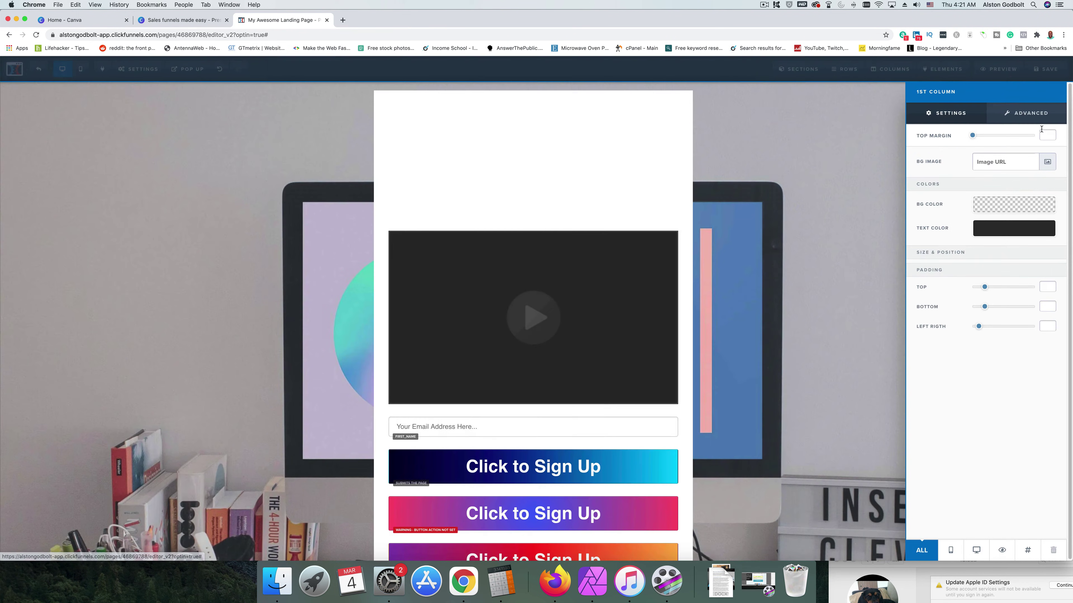
{"action": "left_click", "coordinate": [1026, 206]}
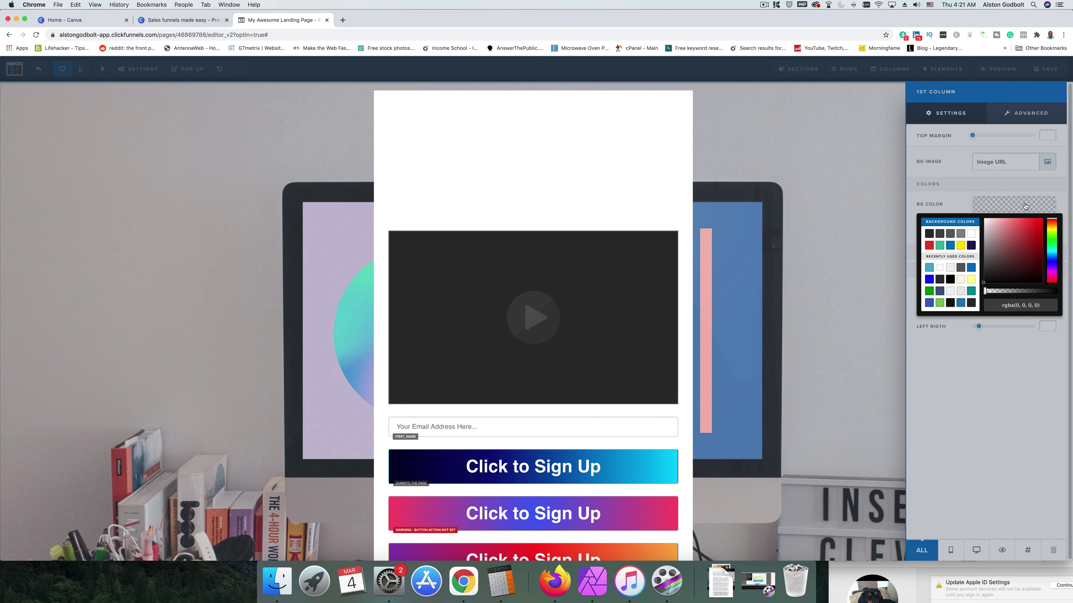
{"action": "left_click", "coordinate": [929, 247]}
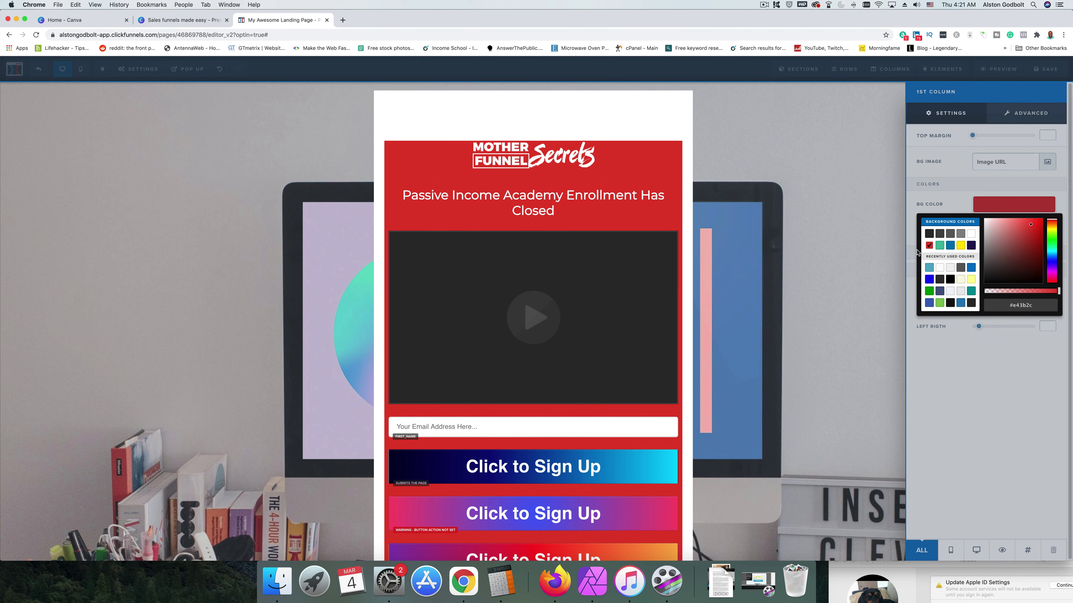
{"action": "left_click", "coordinate": [801, 251]}
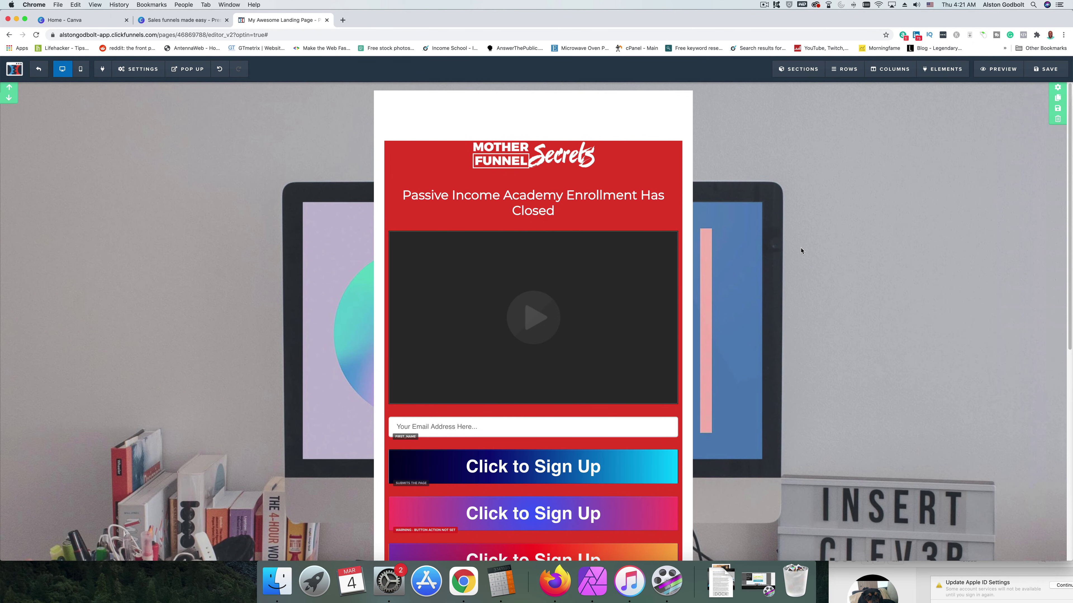
{"action": "scroll", "coordinate": [802, 251], "scroll_direction": "down", "scroll_amount": 9}
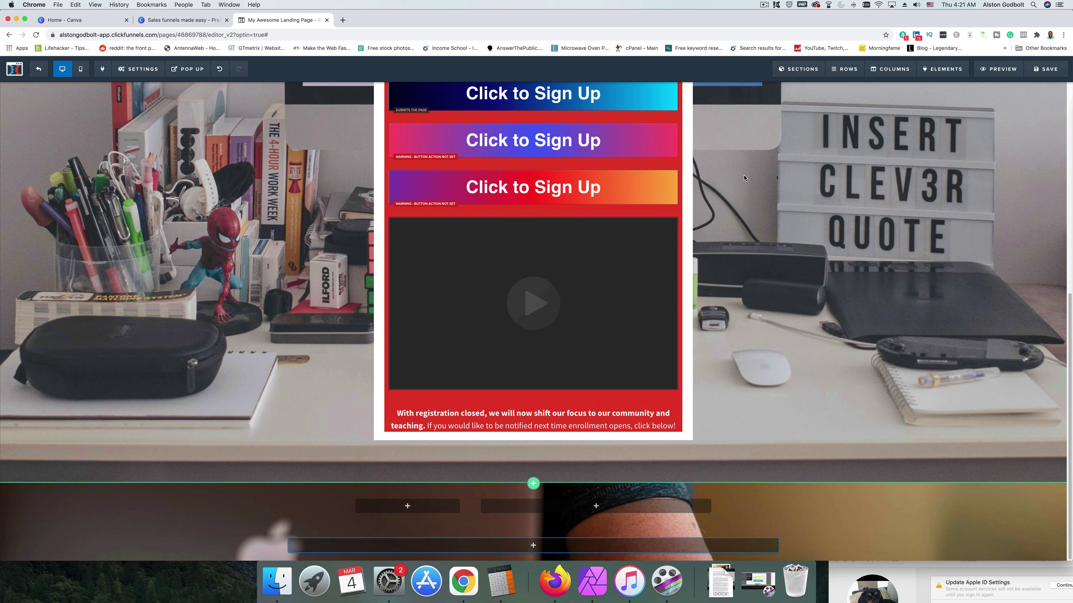
{"action": "scroll", "coordinate": [757, 285], "scroll_direction": "up", "scroll_amount": 6}
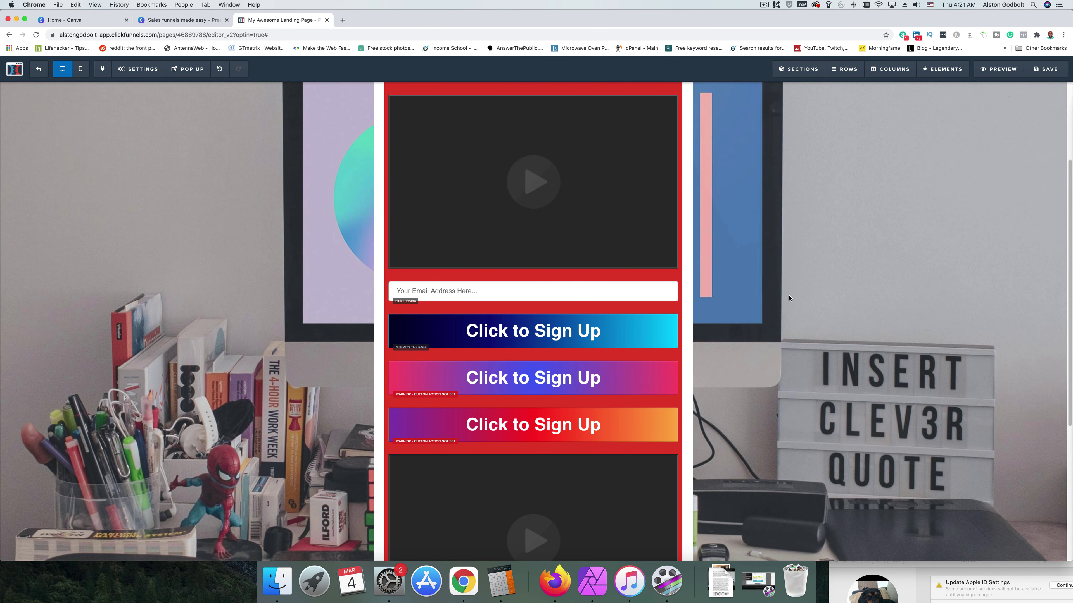
{"action": "scroll", "coordinate": [790, 298], "scroll_direction": "down", "scroll_amount": 6}
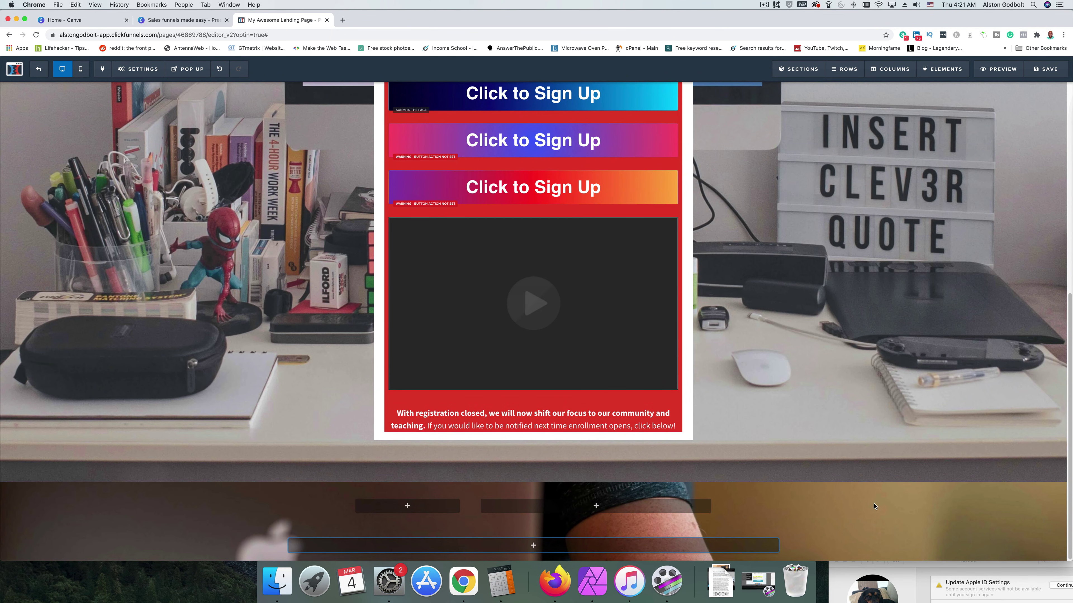
{"action": "scroll", "coordinate": [874, 503], "scroll_direction": "up", "scroll_amount": 9}
{"action": "scroll", "coordinate": [815, 406], "scroll_direction": "up", "scroll_amount": 1}
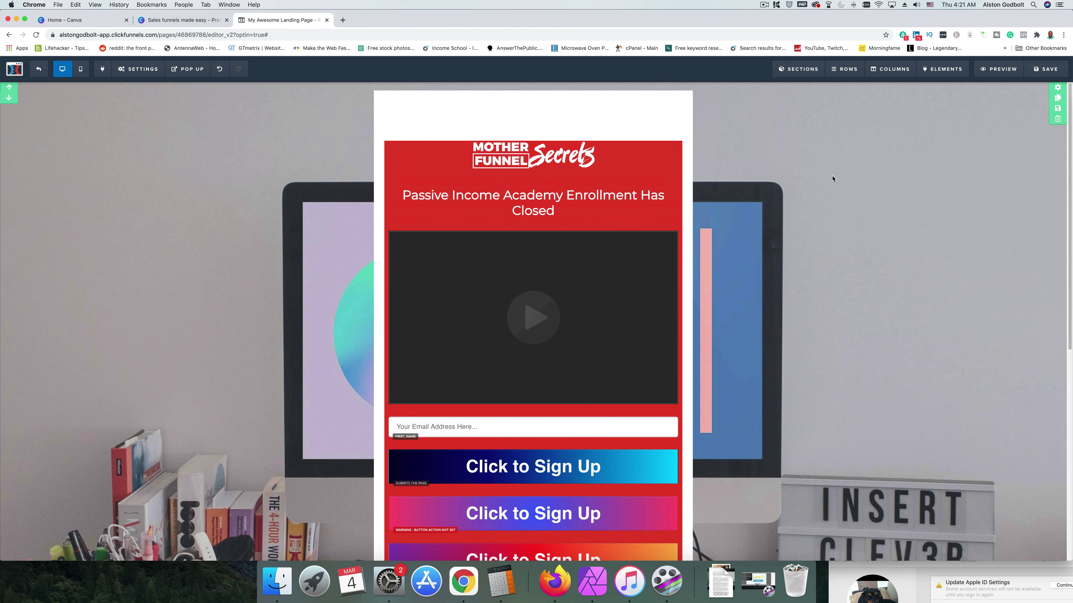
{"action": "scroll", "coordinate": [813, 209], "scroll_direction": "down", "scroll_amount": 7}
{"action": "scroll", "coordinate": [783, 250], "scroll_direction": "up", "scroll_amount": 7}
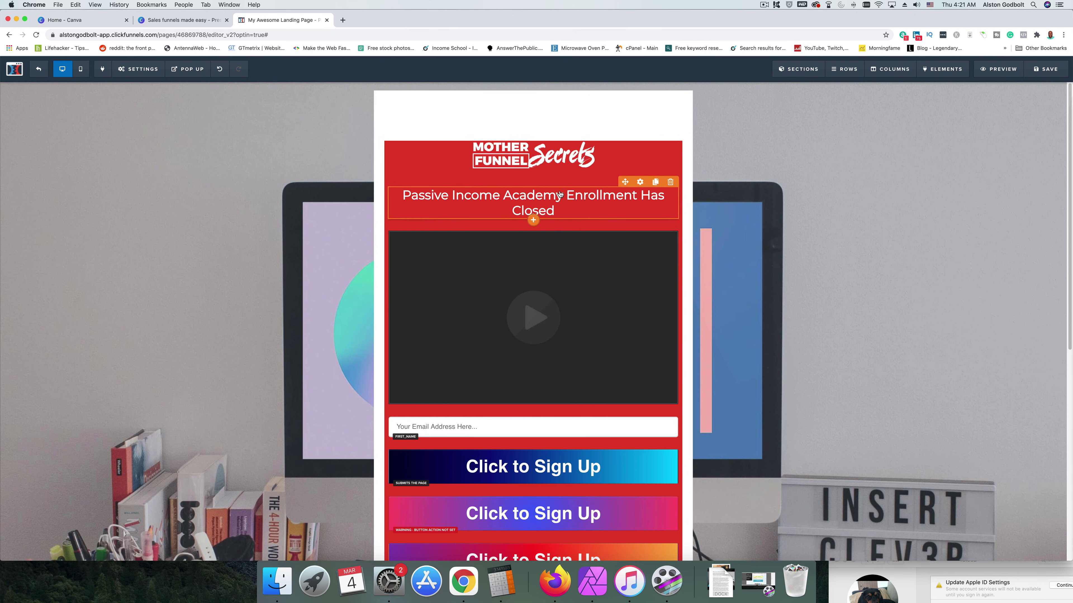
Give the Enrollment Has Closed headline a dark charcoal #2d2d2d background
{"action": "left_click", "coordinate": [641, 186]}
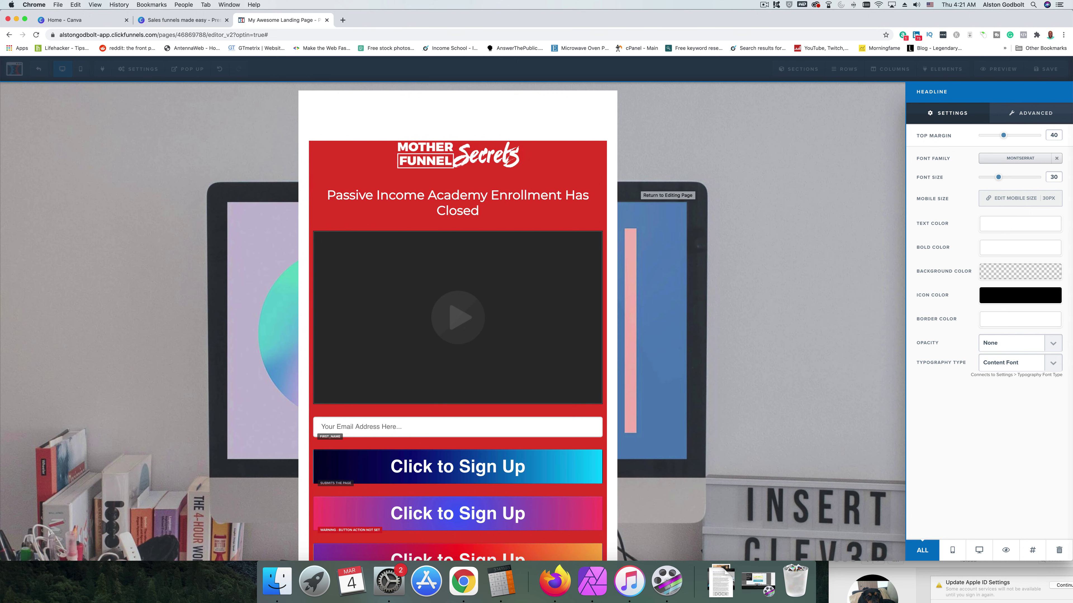
{"action": "left_click", "coordinate": [1009, 270]}
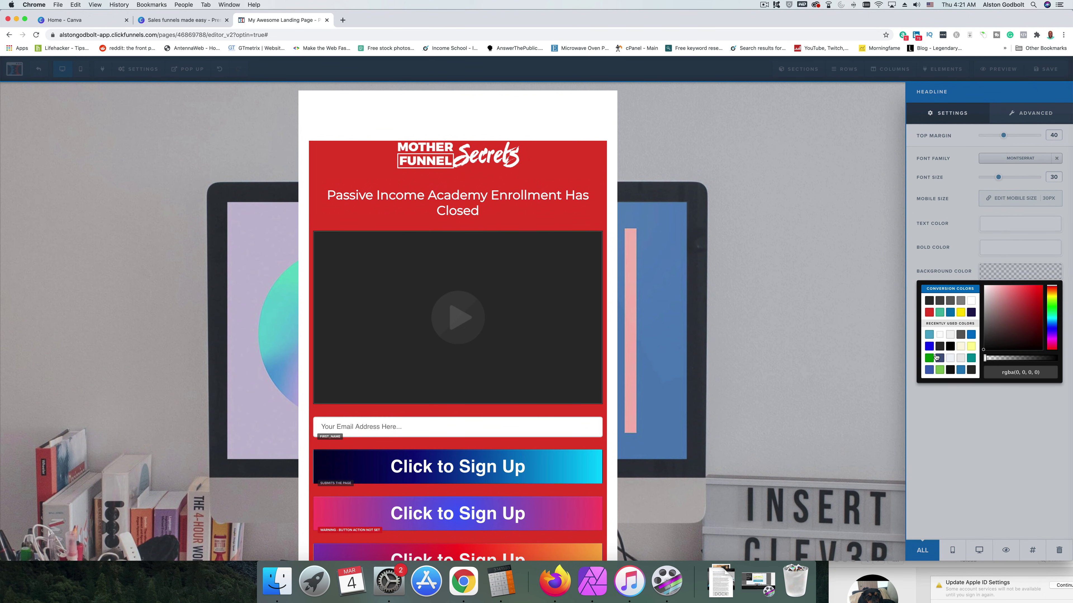
{"action": "left_click", "coordinate": [929, 300]}
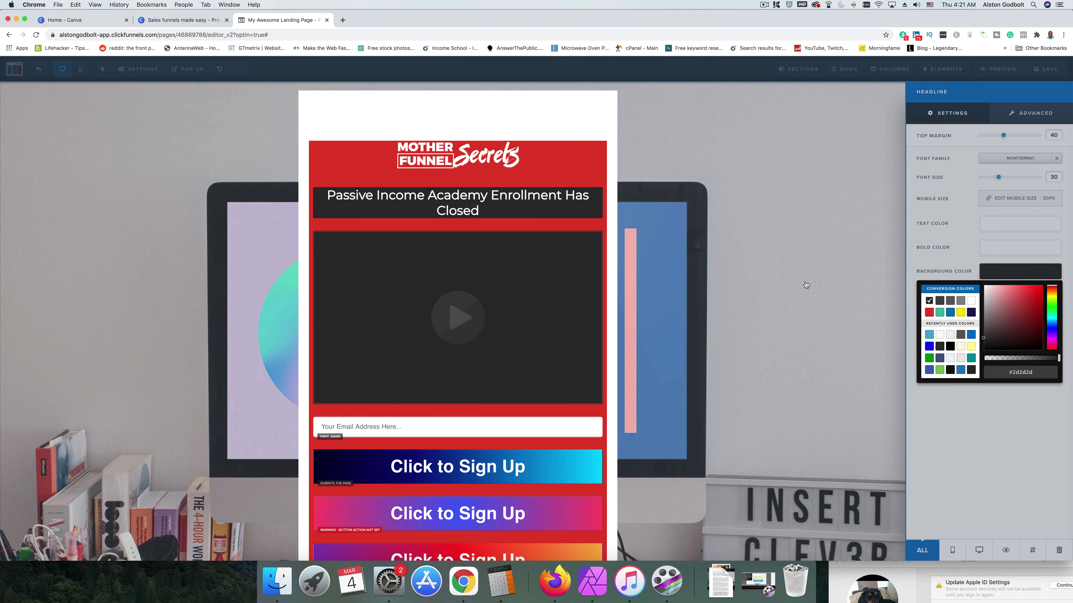
{"action": "left_click", "coordinate": [771, 193]}
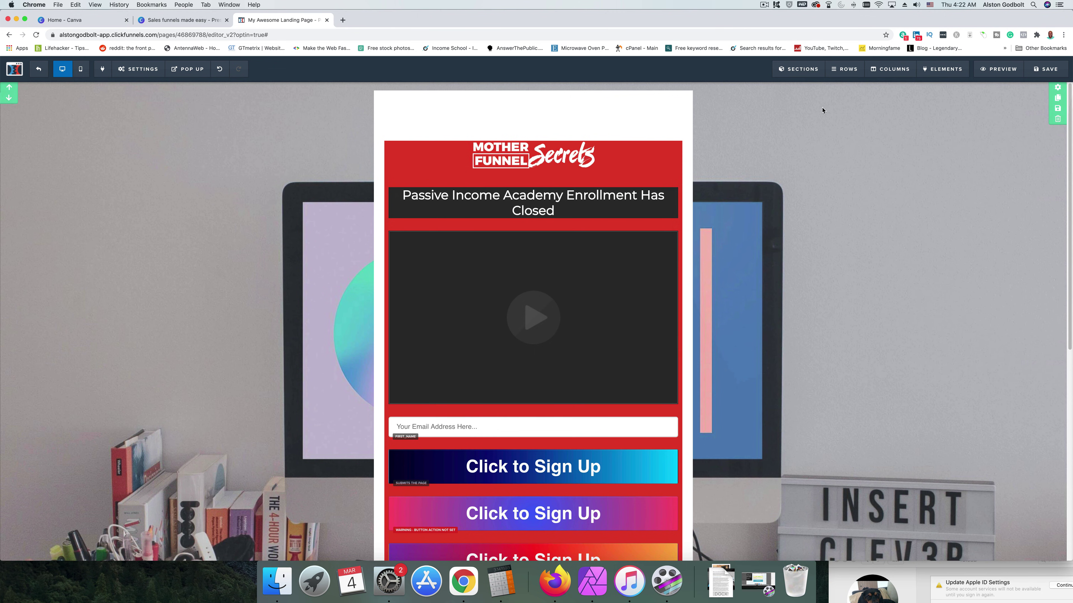
{"action": "scroll", "coordinate": [822, 115], "scroll_direction": "down", "scroll_amount": 10}
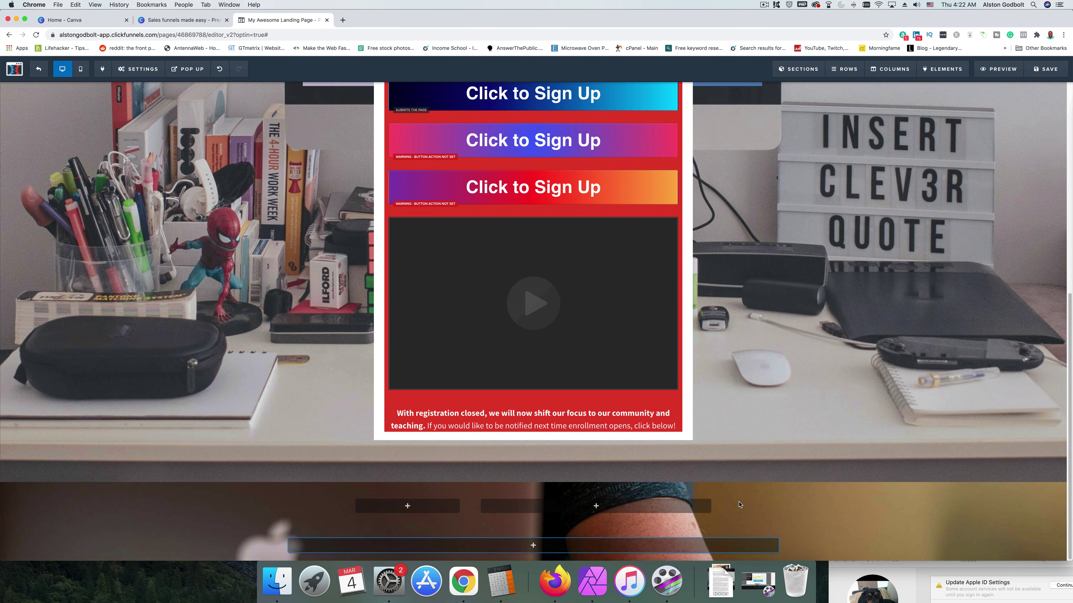
{"action": "scroll", "coordinate": [871, 329], "scroll_direction": "up", "scroll_amount": 10}
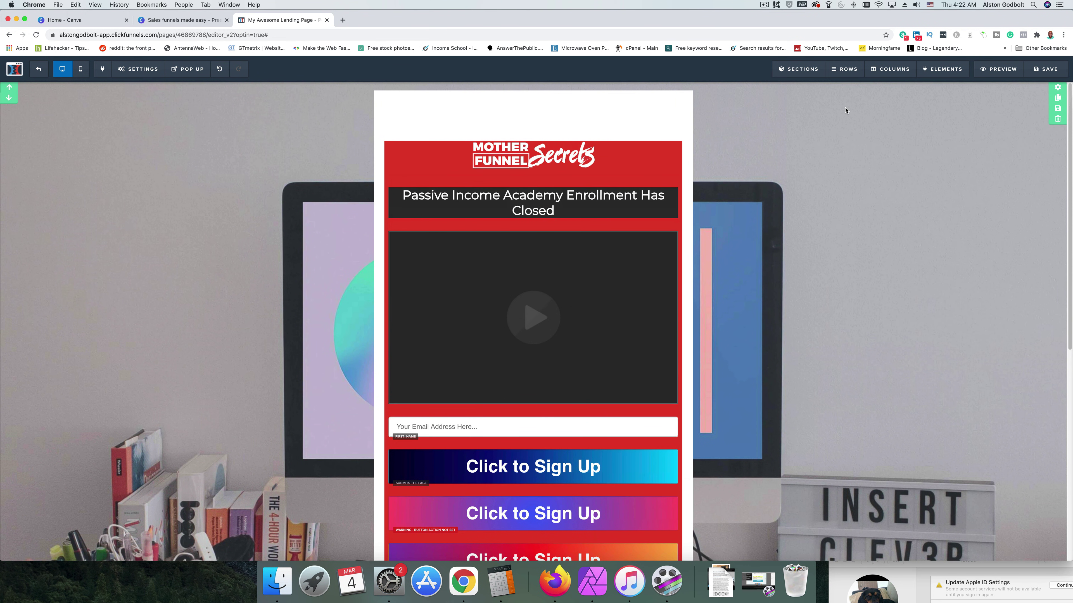